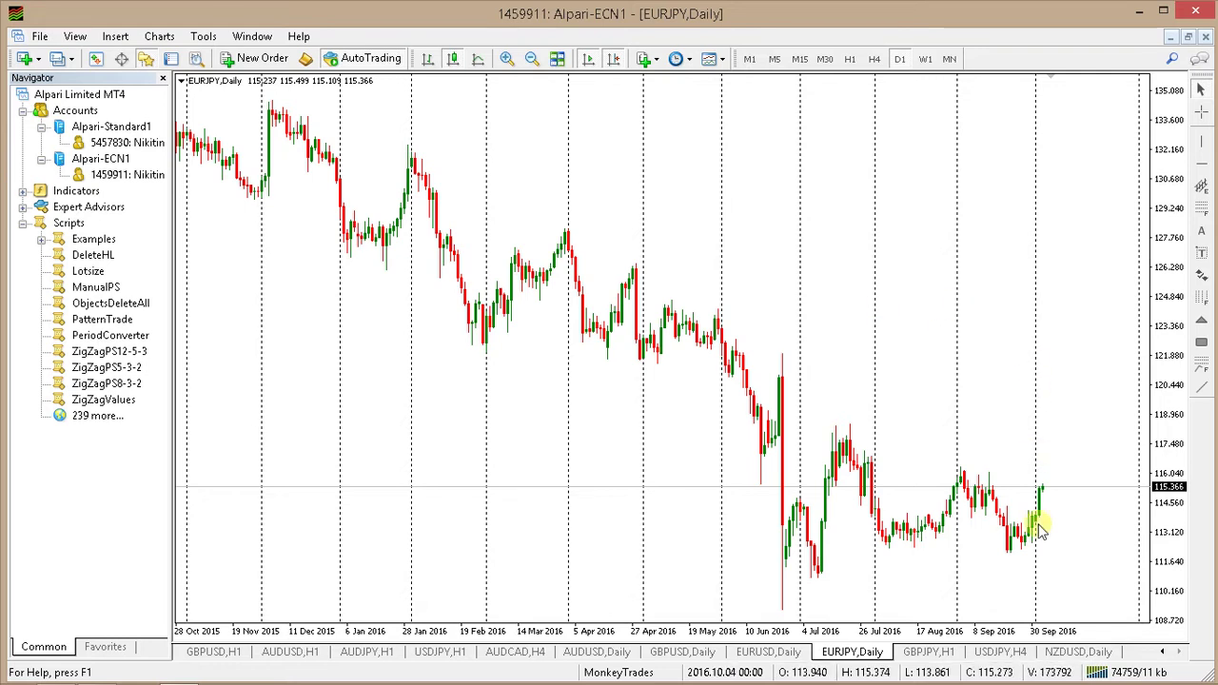
Zoom in one level on the EURJPY daily chart.
mouse_move(1180, 675)
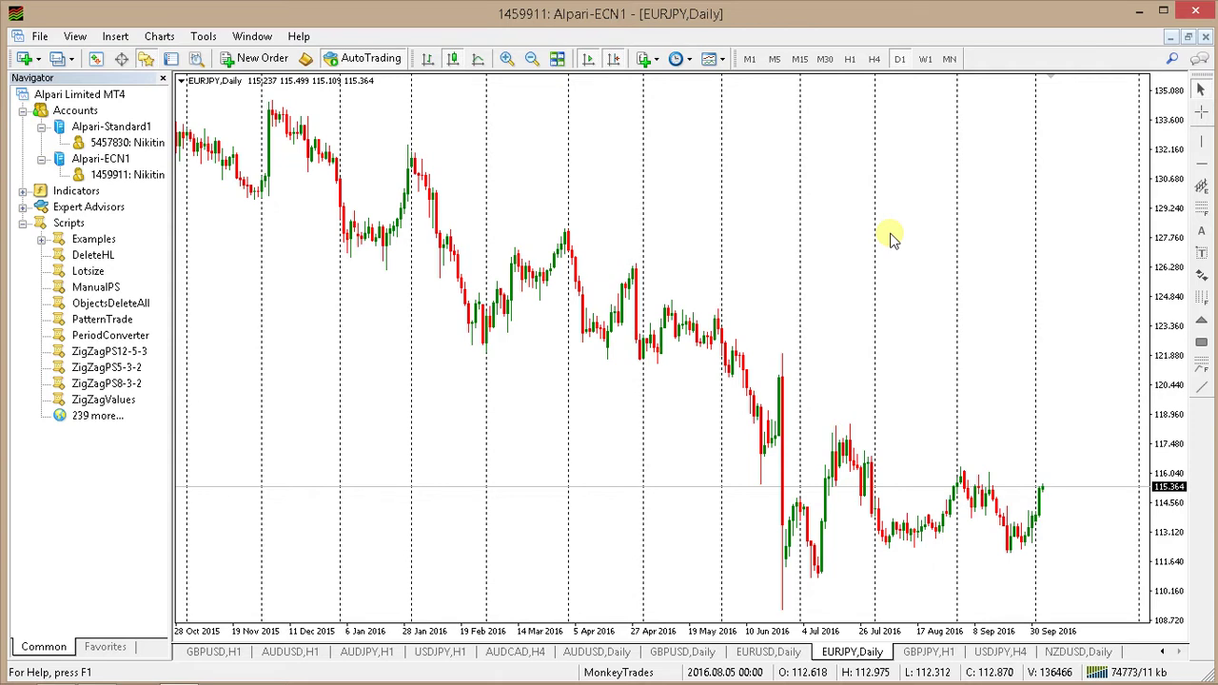
left_click(507, 59)
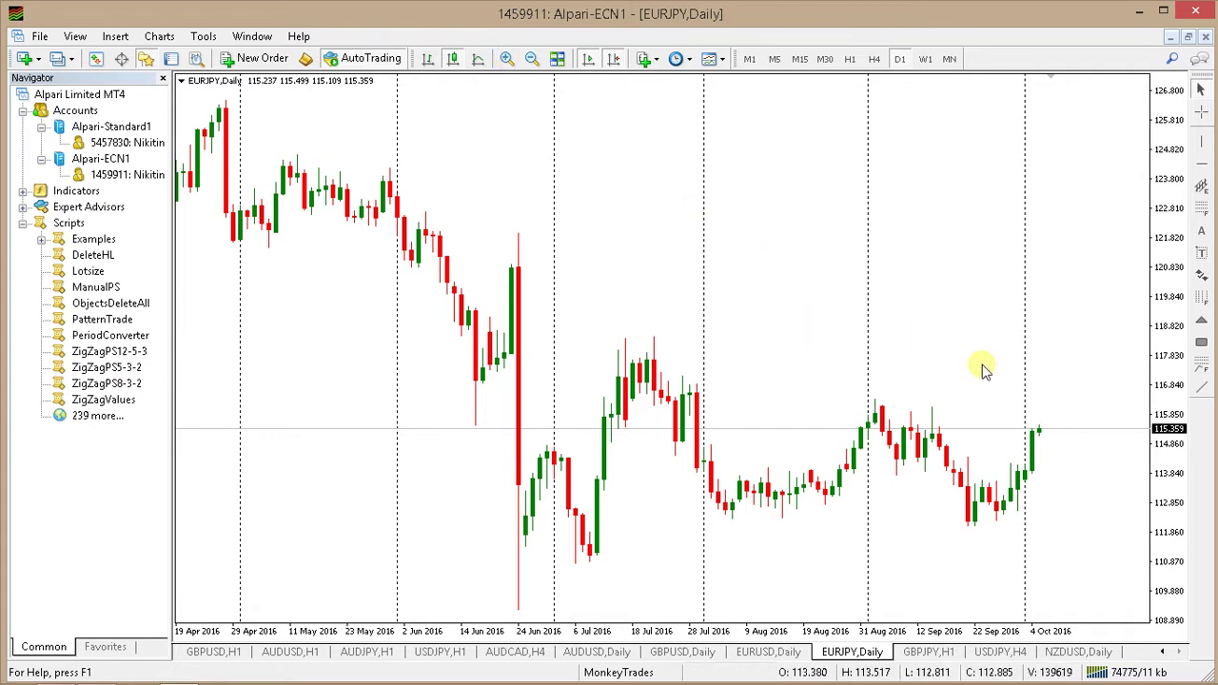
left_click(1201, 386)
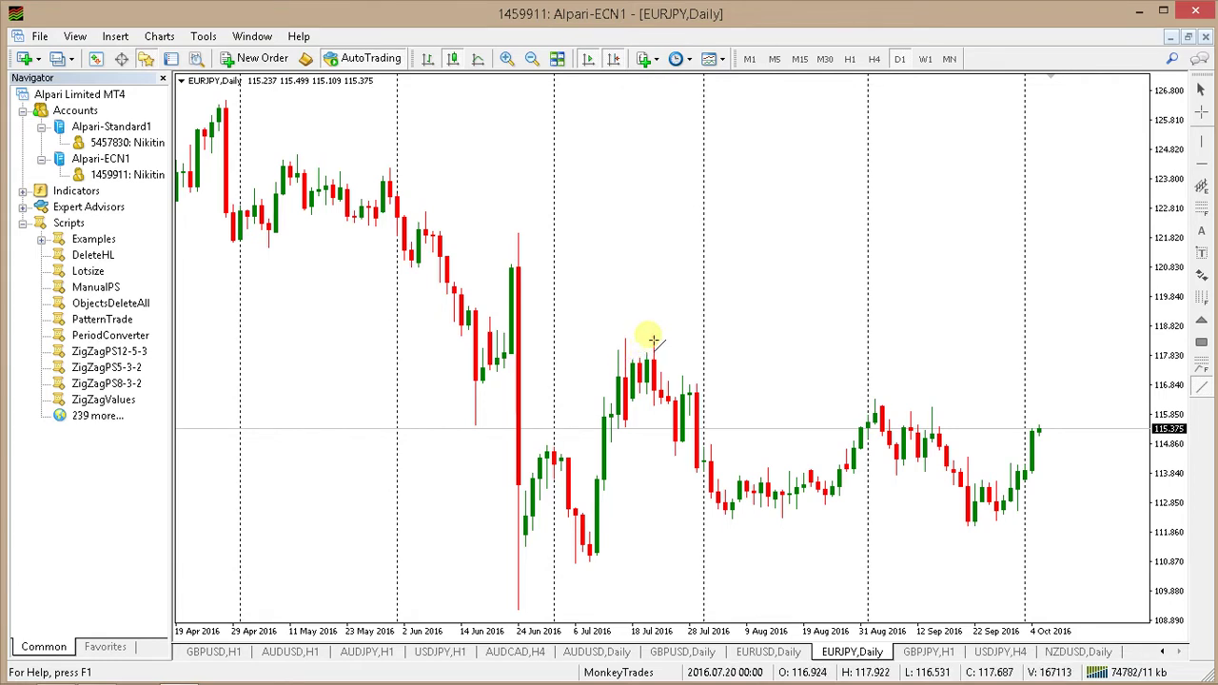
left_click_drag(652, 340, 661, 337)
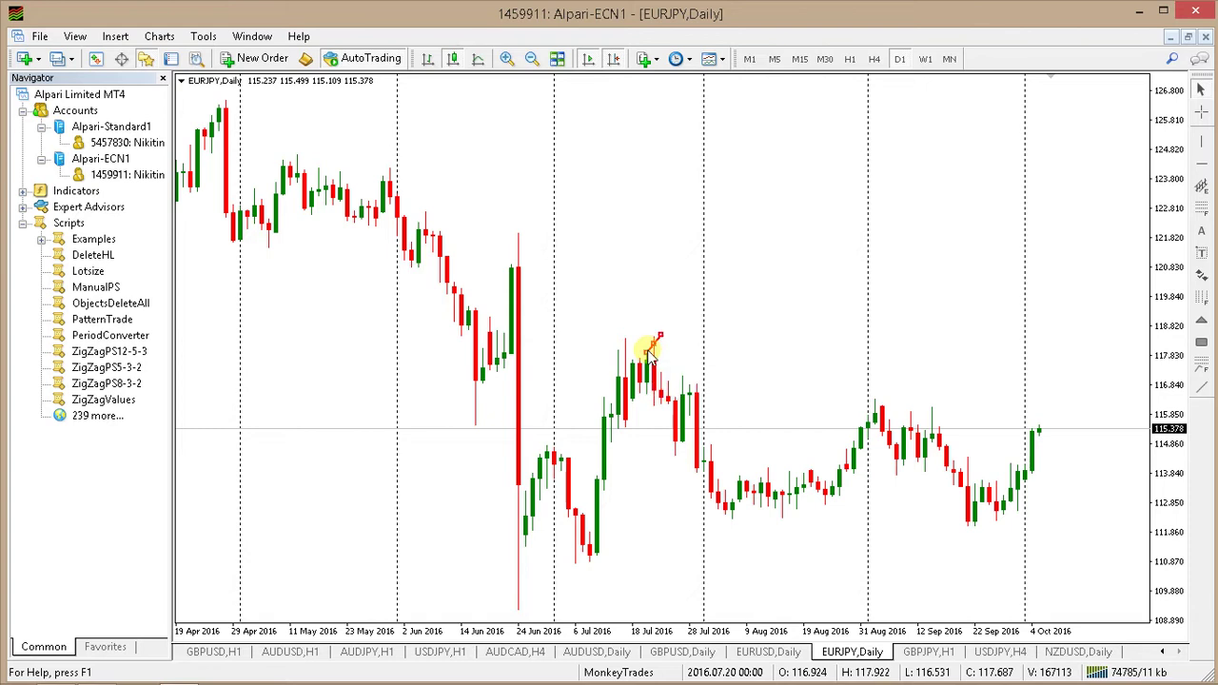
double_click(654, 338)
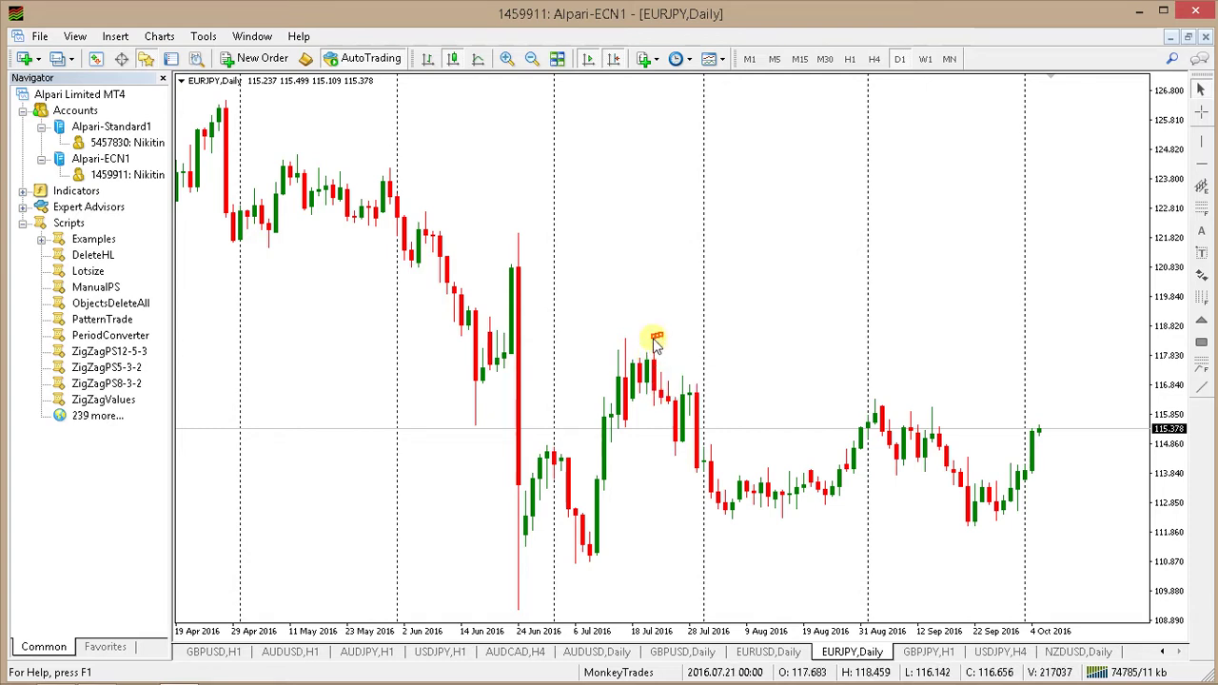
mouse_move(647, 365)
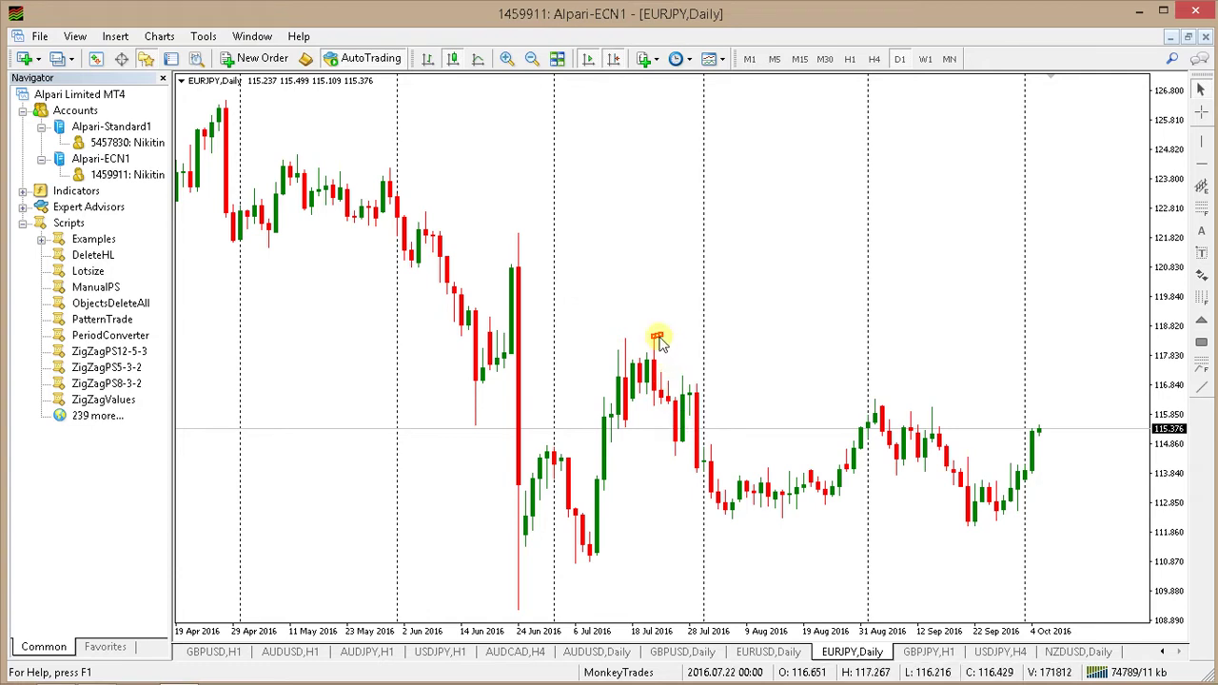
left_click_drag(658, 337, 727, 295)
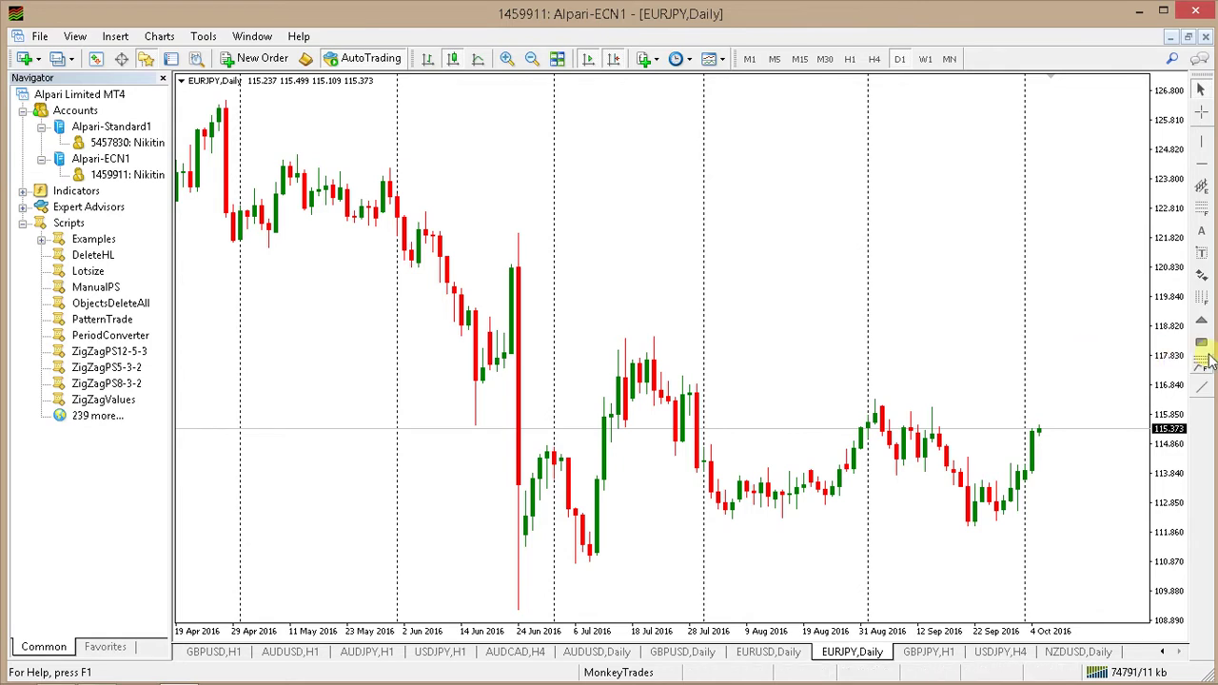
Draw a resistance rectangle from the 21 July 2016 high across to 13 September and colour it Tomato.
left_click(1200, 341)
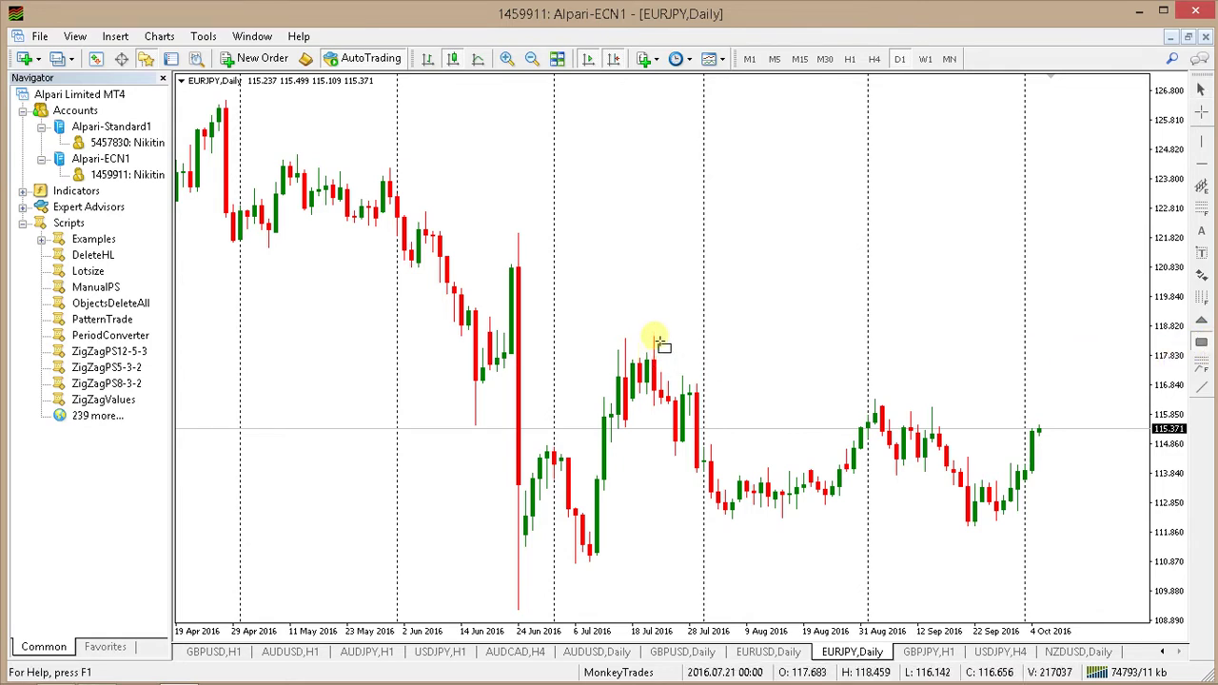
left_click_drag(658, 346, 928, 363)
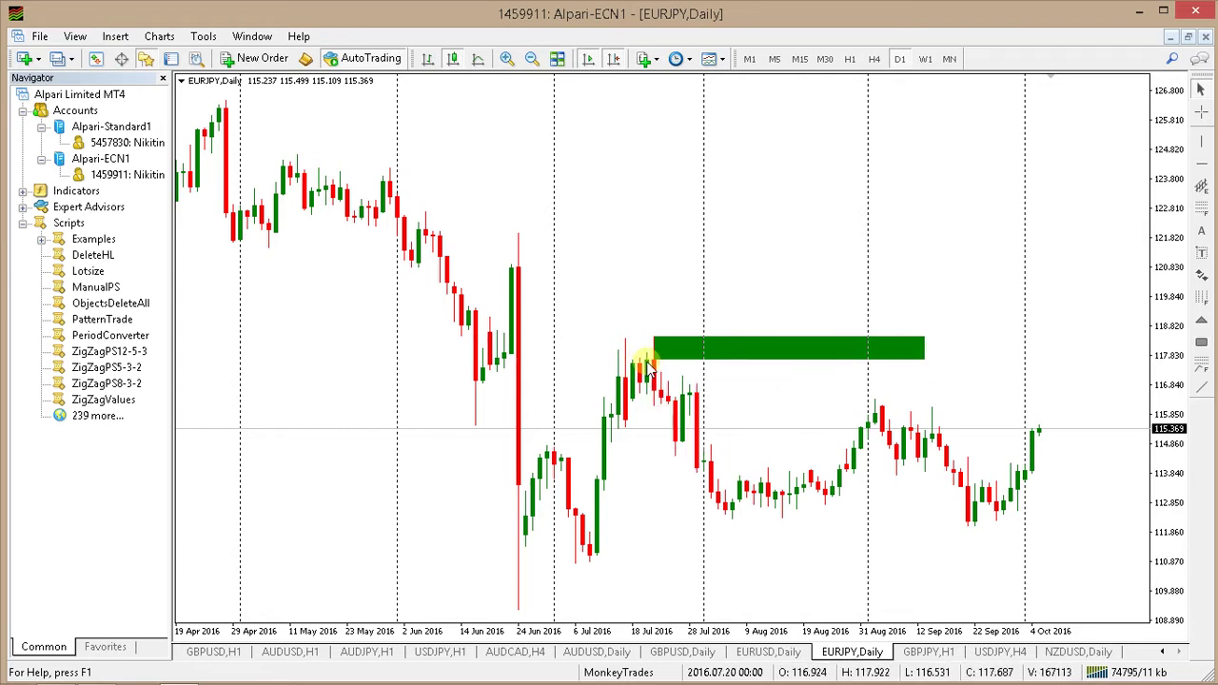
double_click(924, 355)
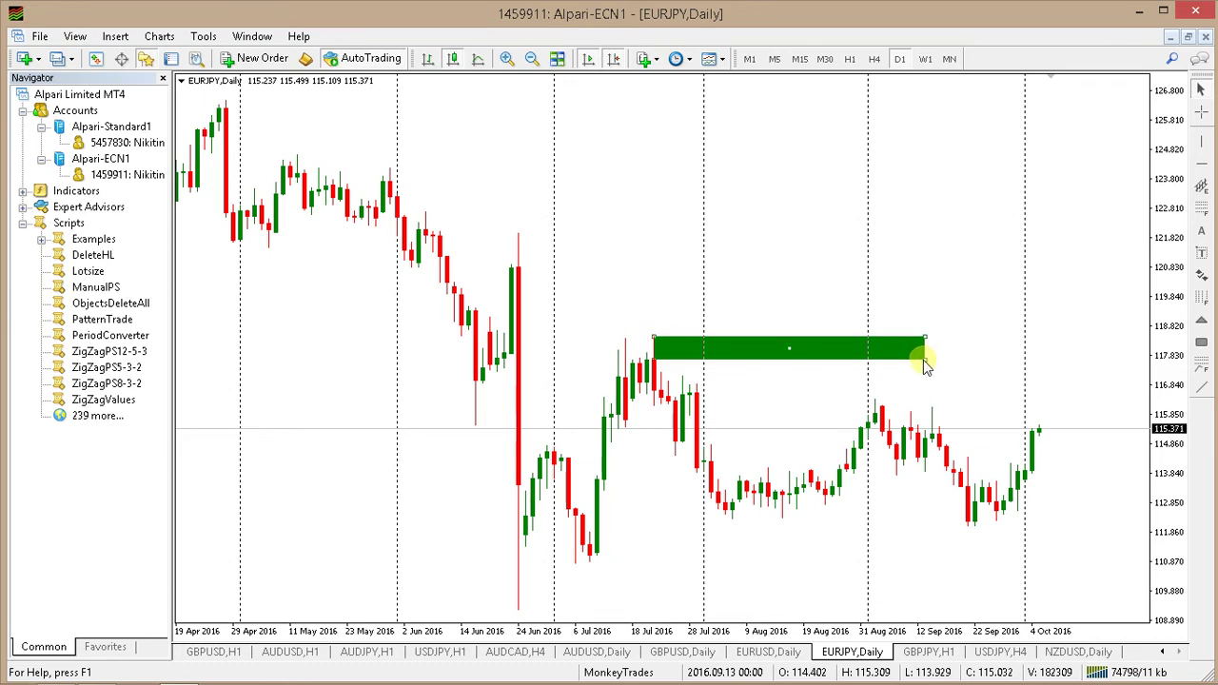
right_click(924, 357)
left_click(959, 376)
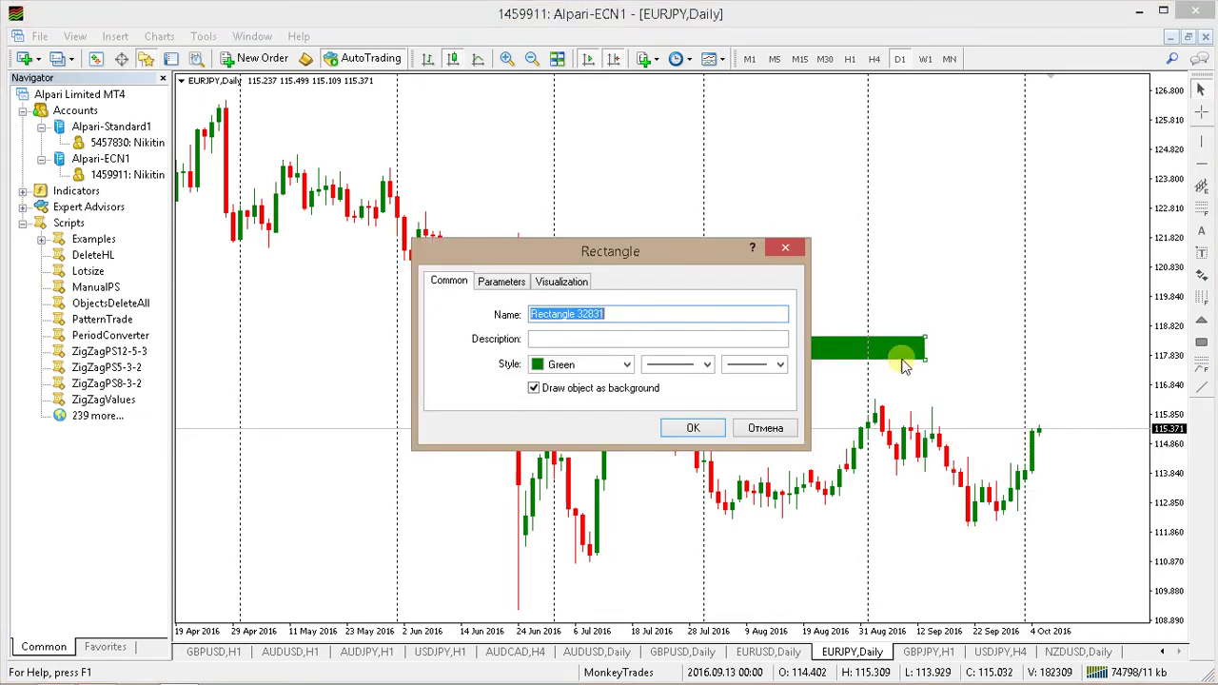
left_click(625, 365)
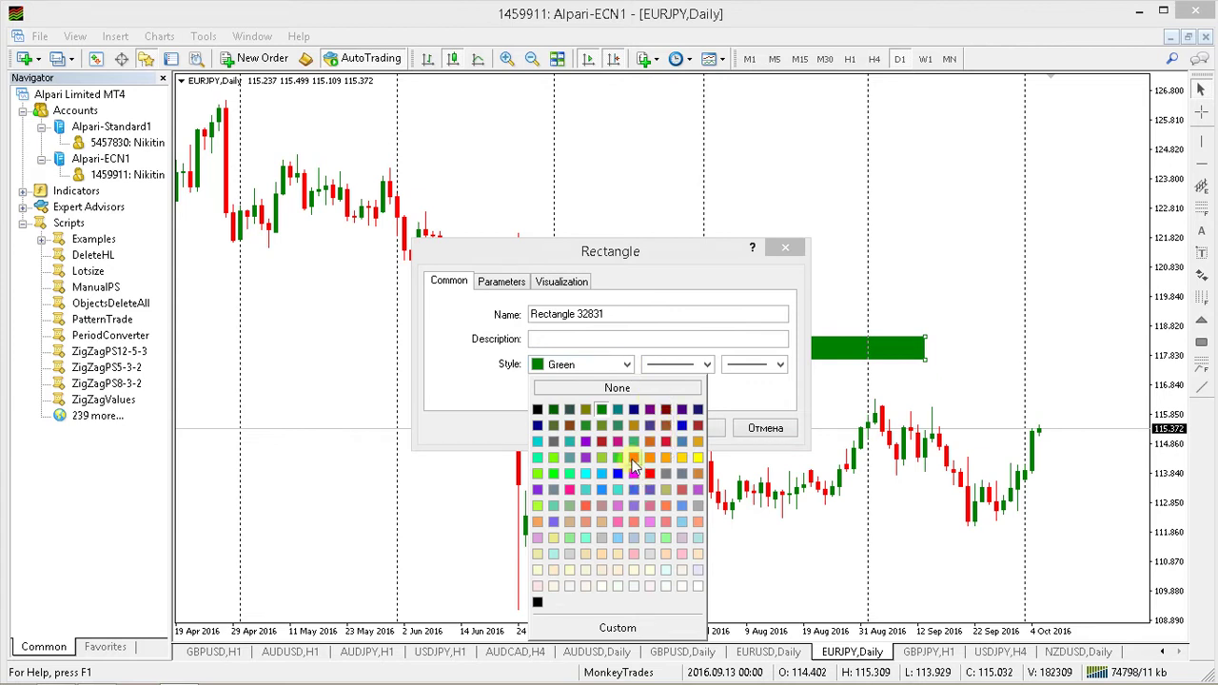
left_click(586, 506)
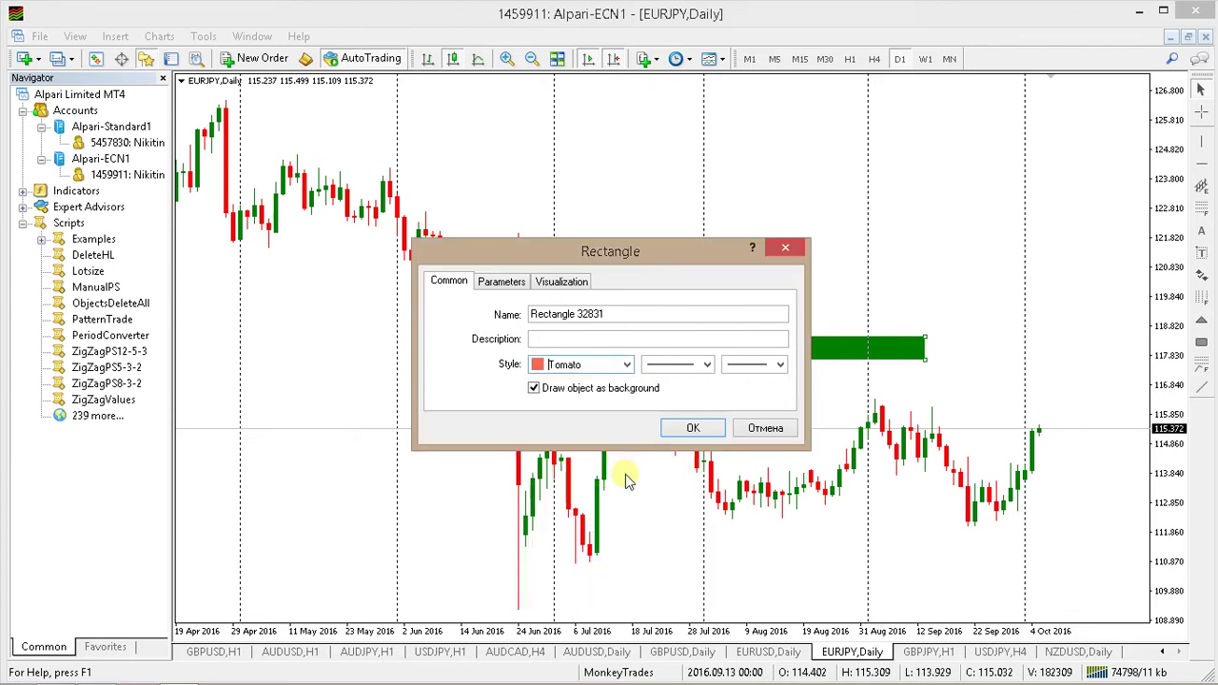
left_click(702, 430)
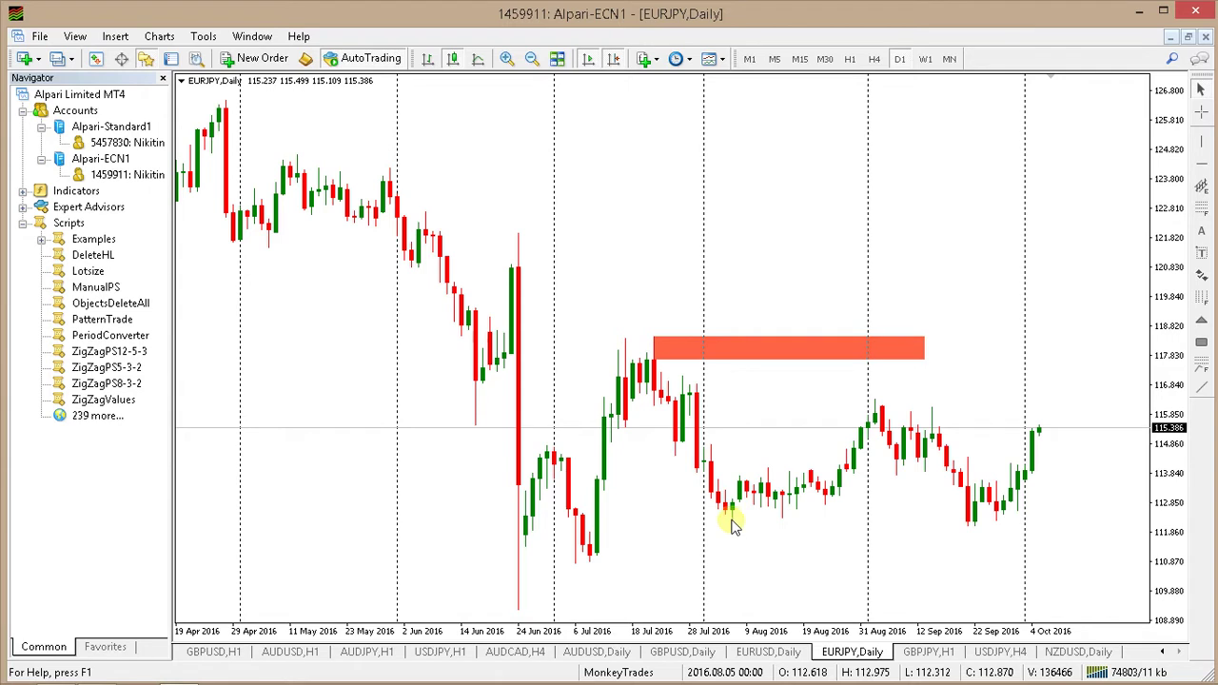
Draw a horizontal trendline along the 5 August 2016 low to about 31 August and a thin rectangle over it to 13 September.
left_click(1202, 388)
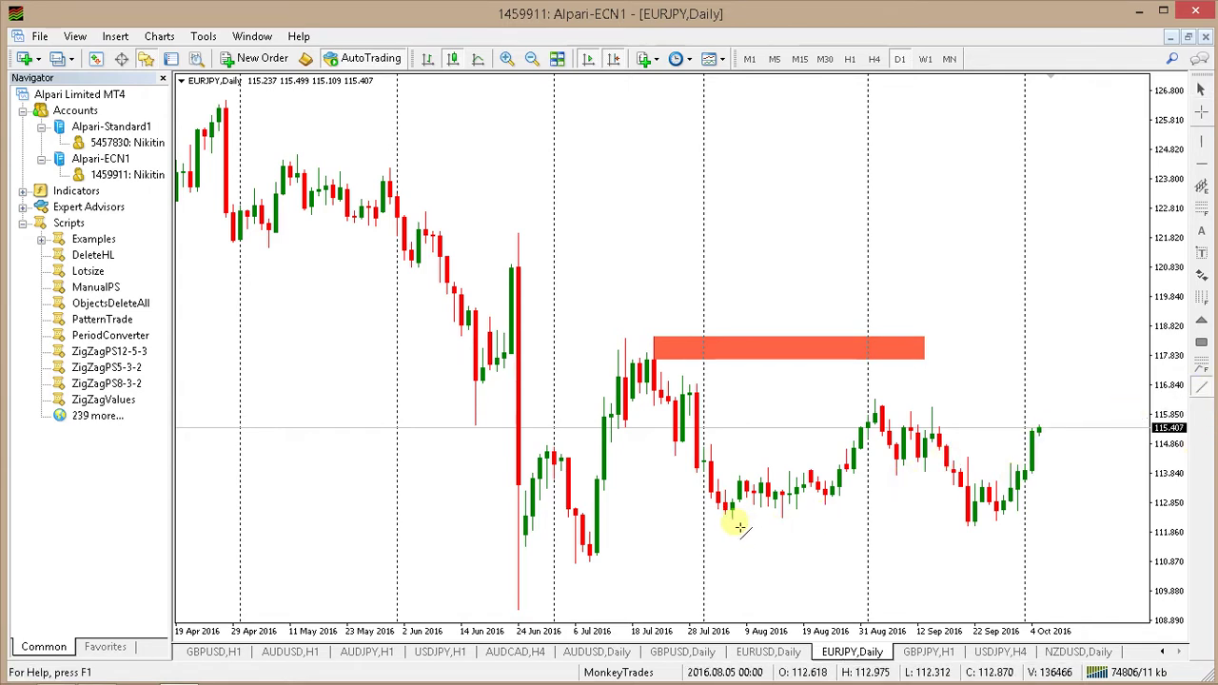
left_click_drag(733, 519, 868, 519)
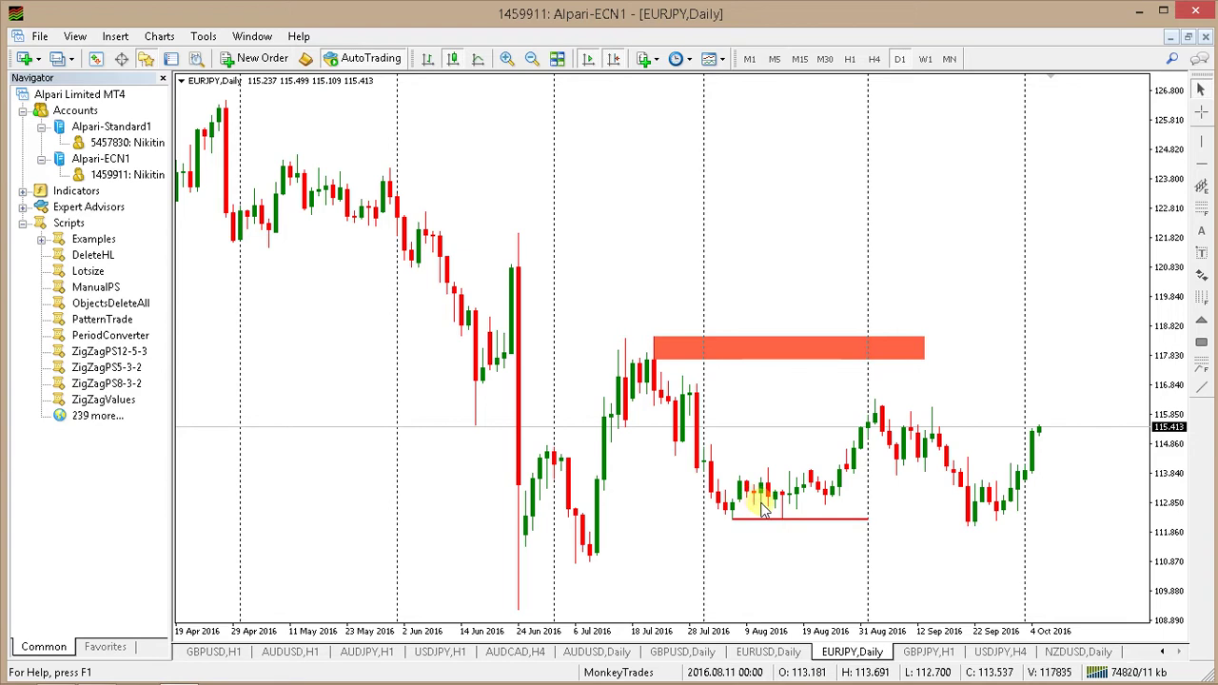
left_click(1201, 342)
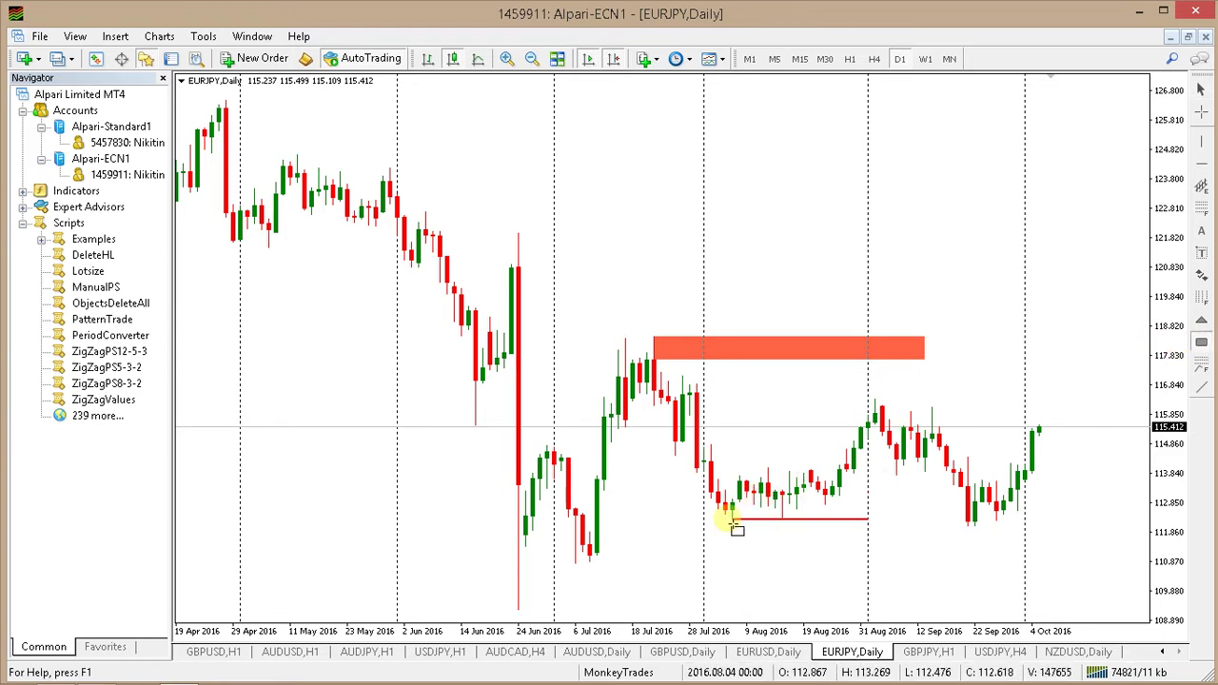
mouse_move(740, 517)
left_mouse_down()
mouse_move(924, 508)
mouse_move(923, 522)
left_mouse_up()
Change the colour of the support rectangle at the August low to DarkGreen.
double_click(922, 521)
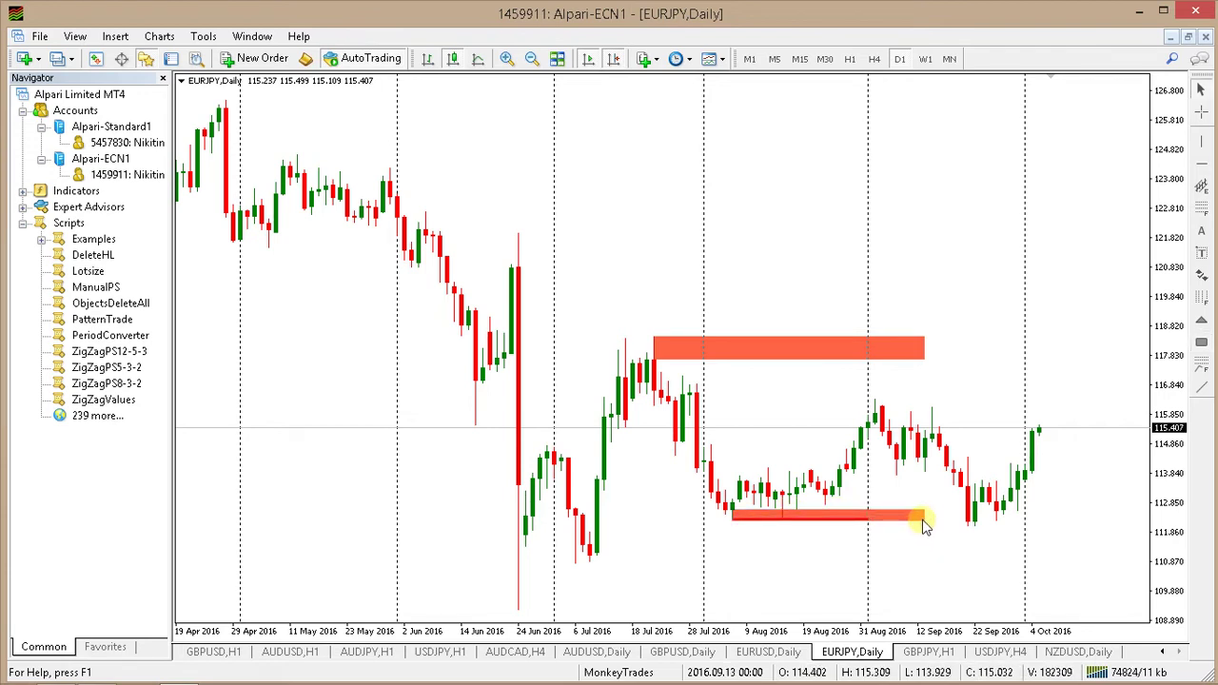
right_click(923, 519)
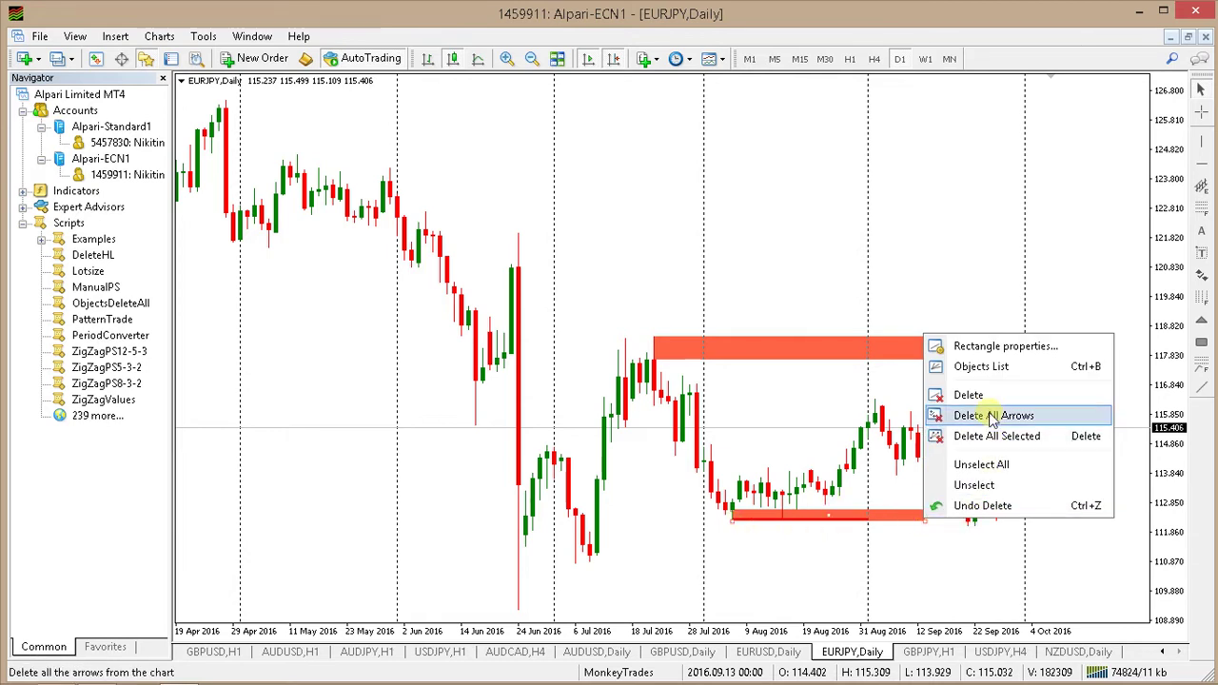
left_click(994, 347)
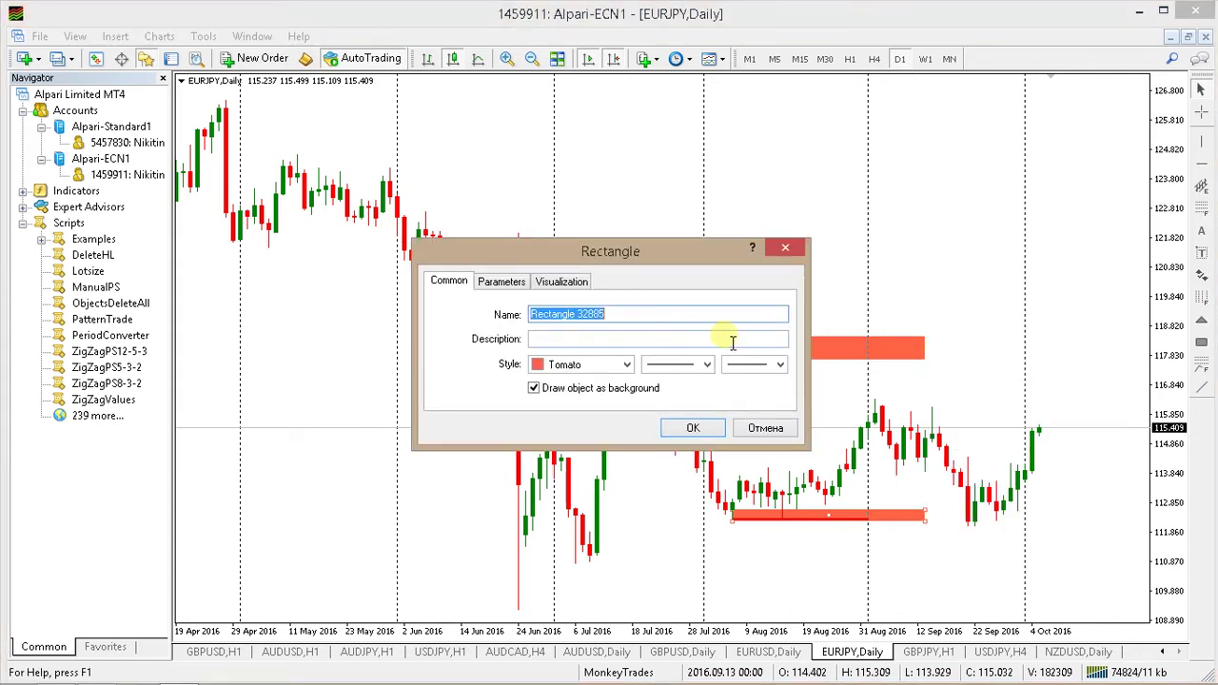
left_click(627, 365)
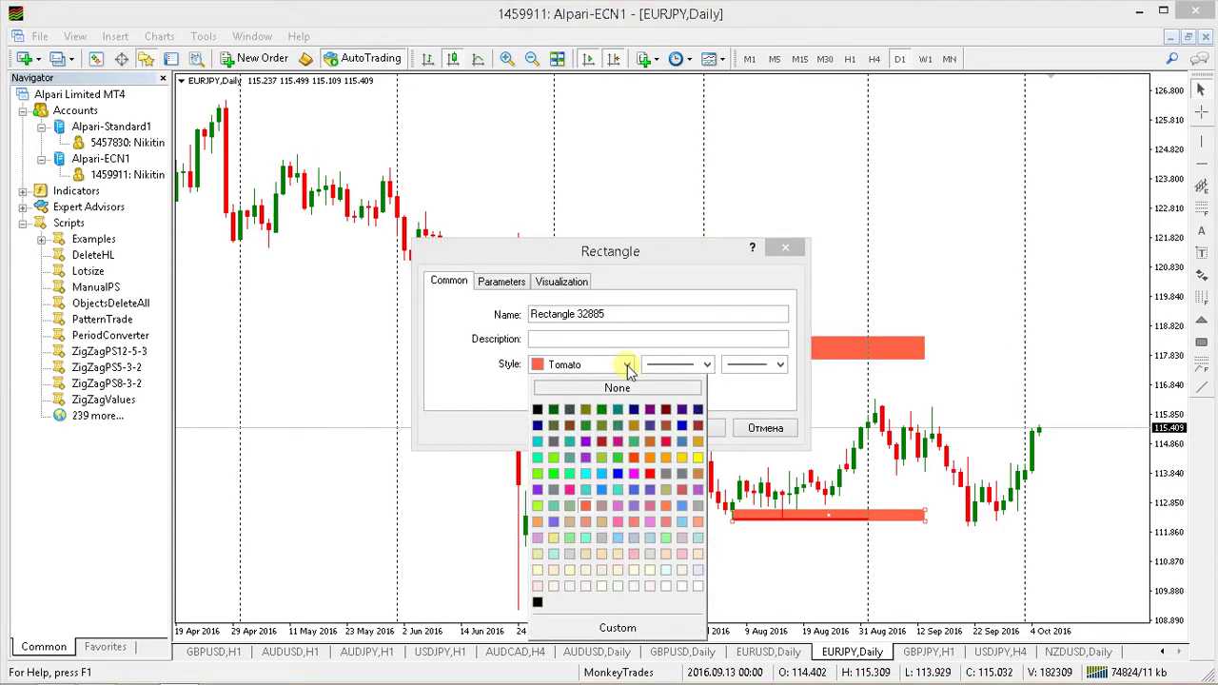
left_click(552, 410)
left_click(692, 428)
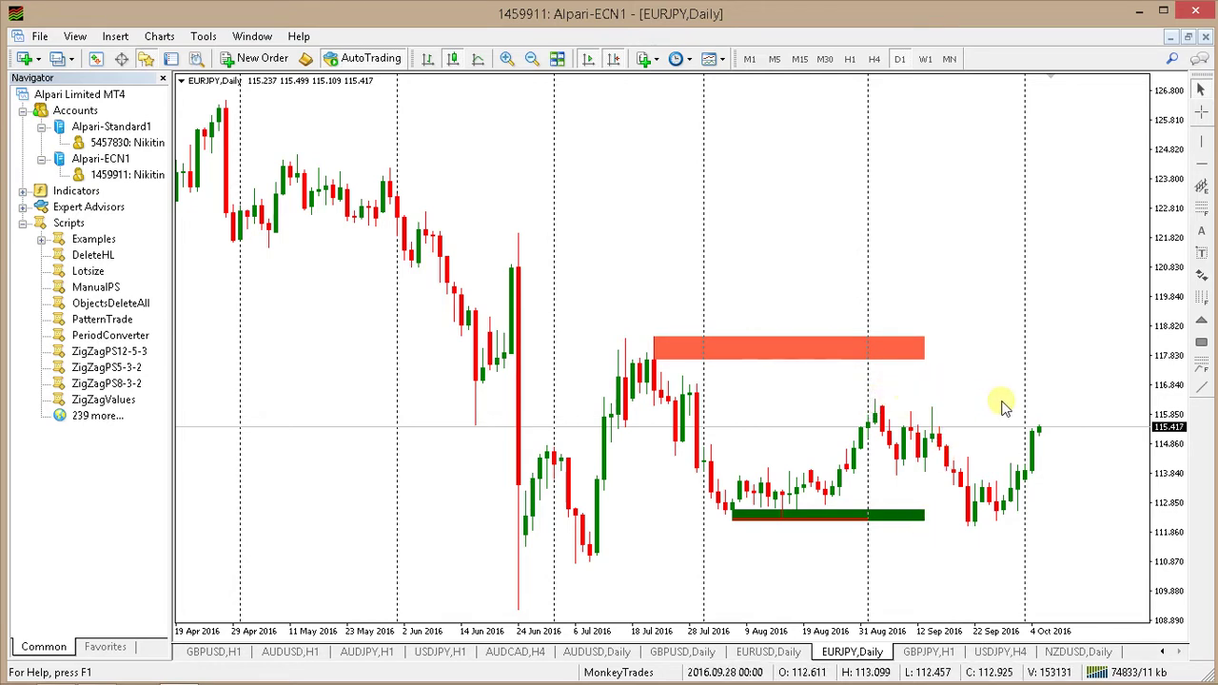
Draw a horizontal trendline along the 2 September 2016 high and a rectangle below it extending past 4 October.
left_click(1201, 387)
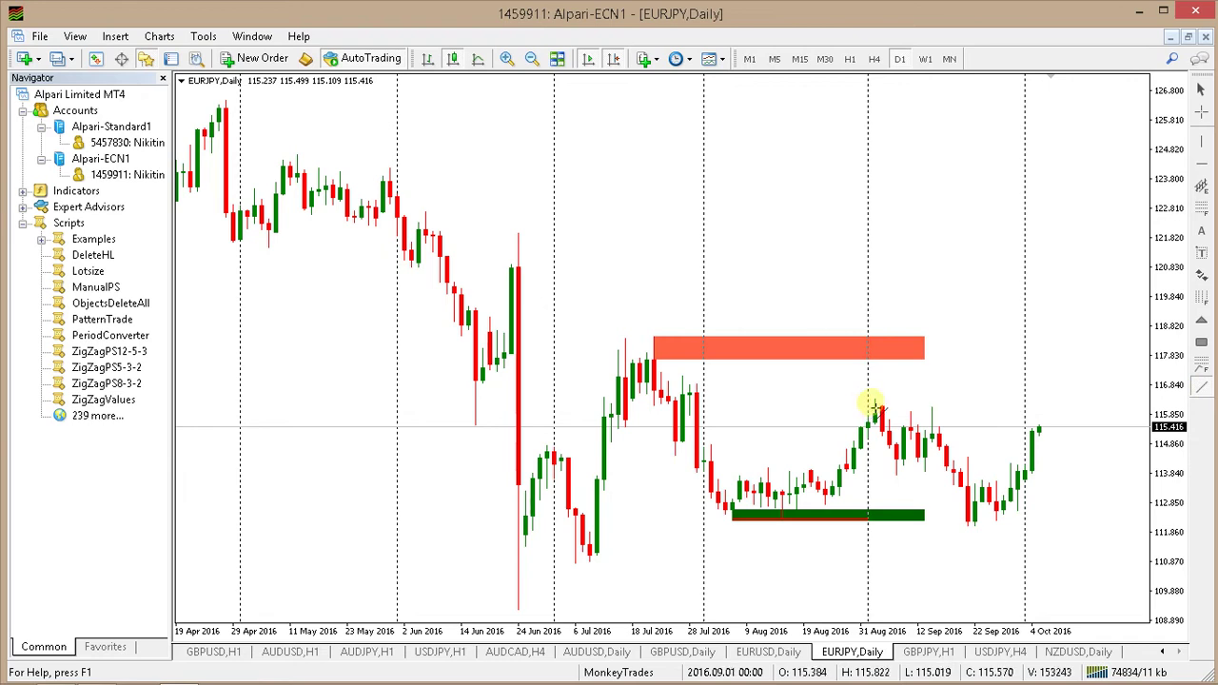
left_click_drag(874, 398, 981, 398)
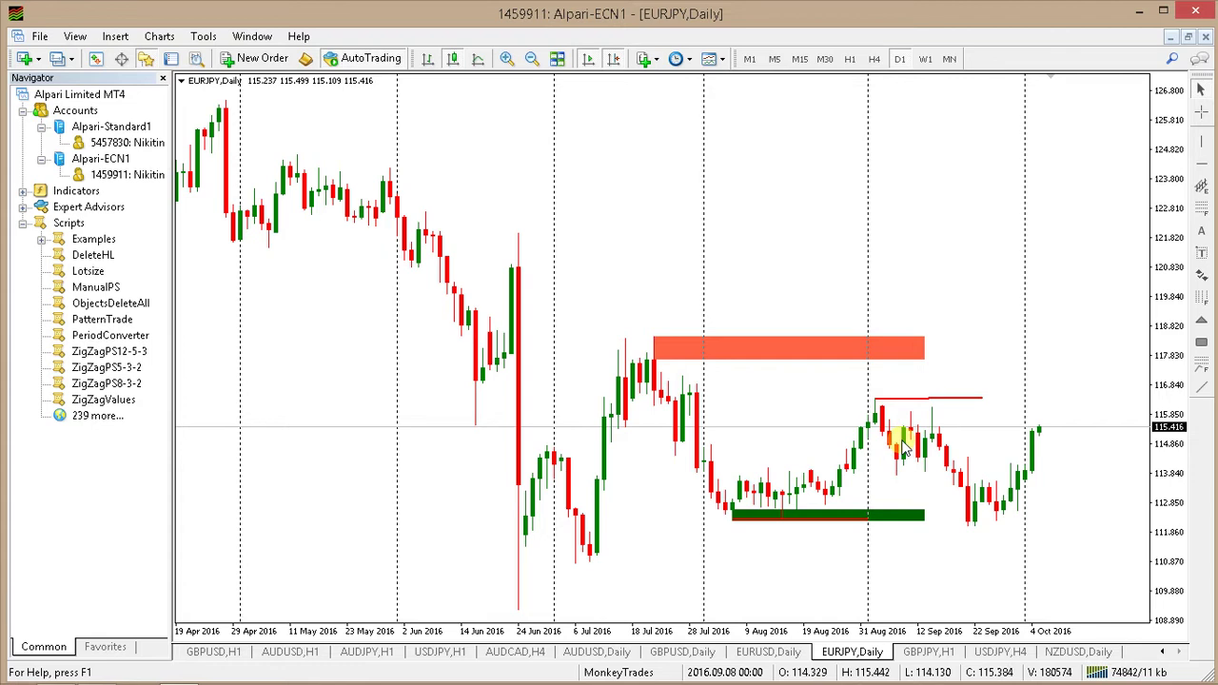
left_click(1201, 342)
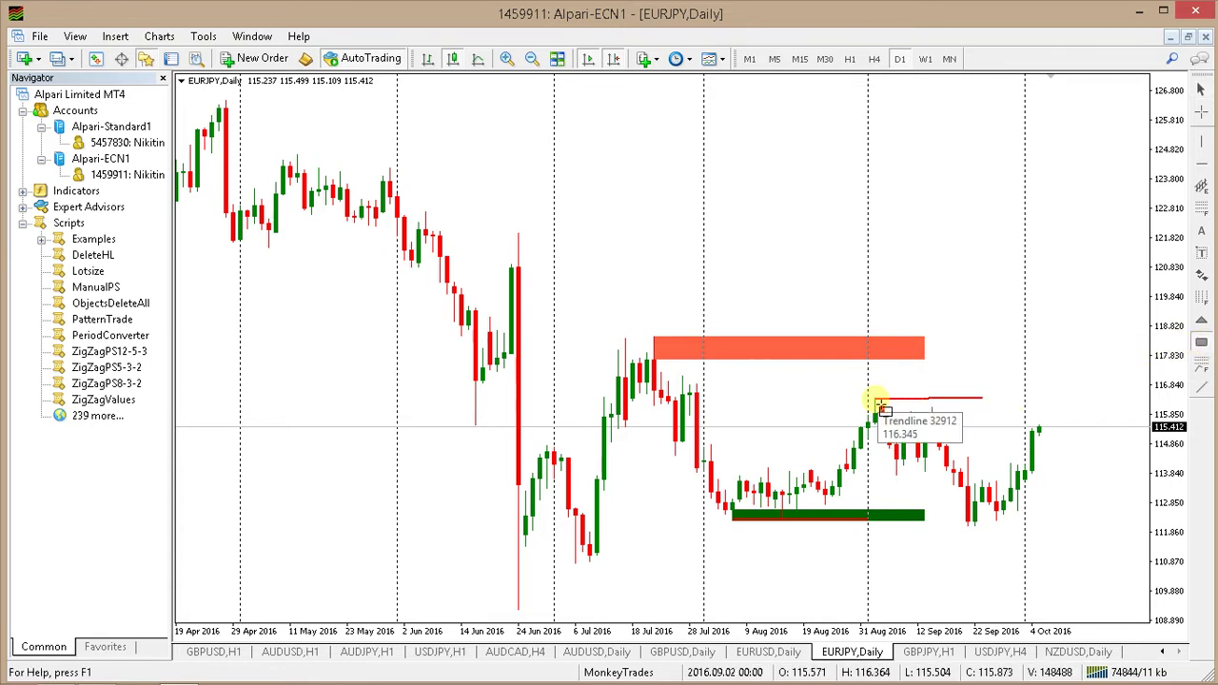
left_click_drag(876, 397, 1090, 402)
left_click_drag(1099, 414, 1097, 419)
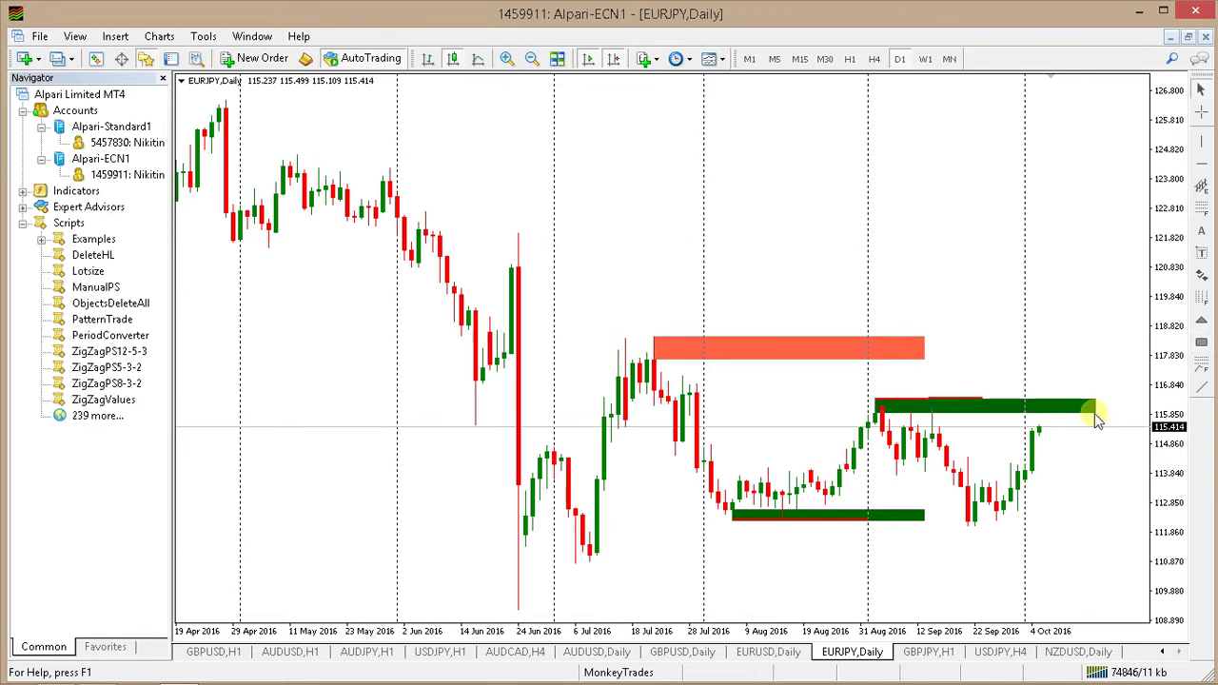
Change the colour of the rectangle at the 2 September high to orange-red.
right_click(1097, 419)
left_click(1098, 435)
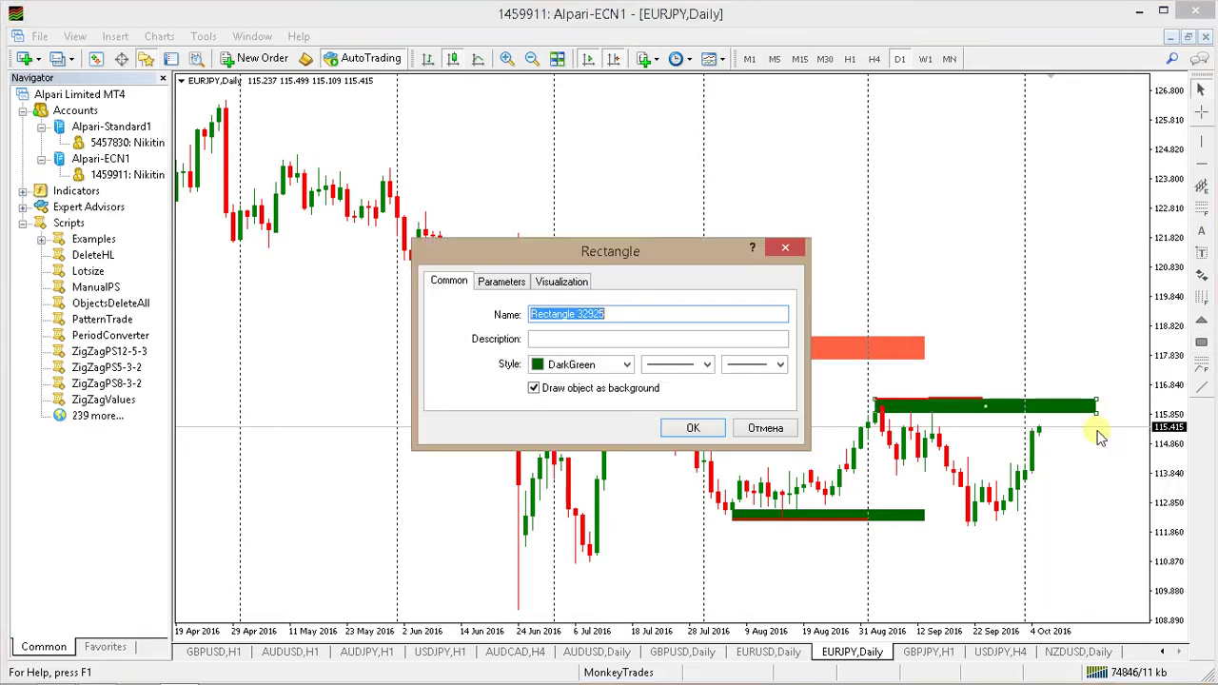
left_click(630, 364)
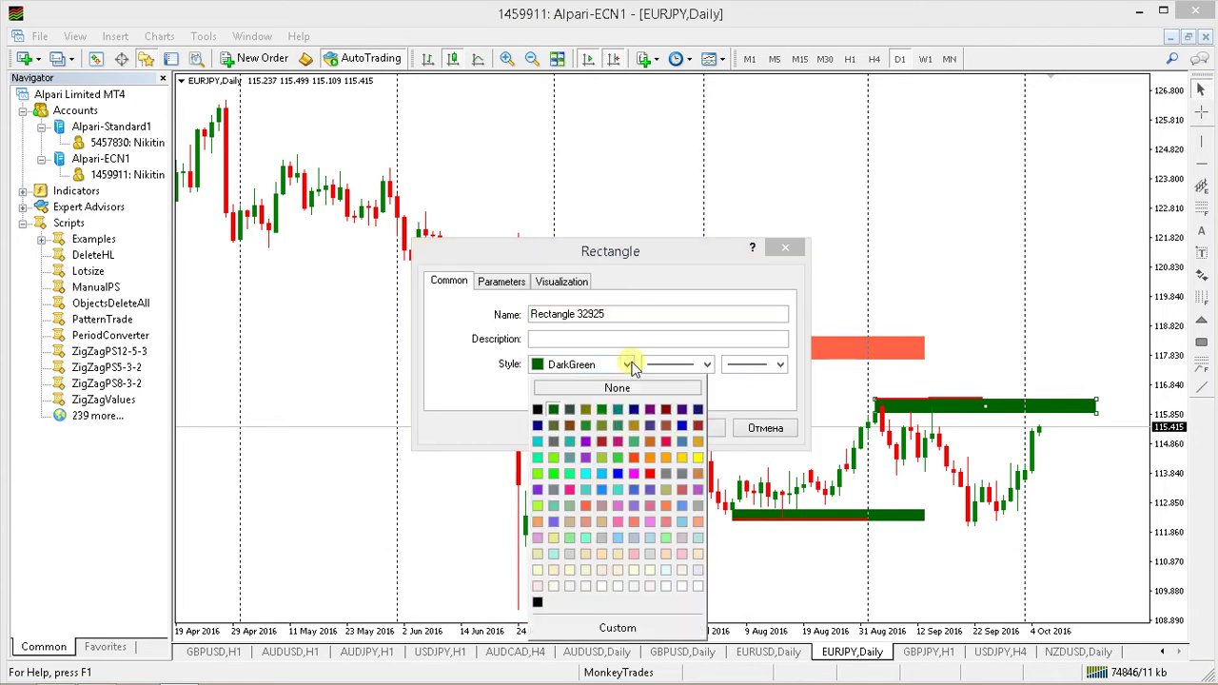
left_click(630, 463)
left_click(689, 430)
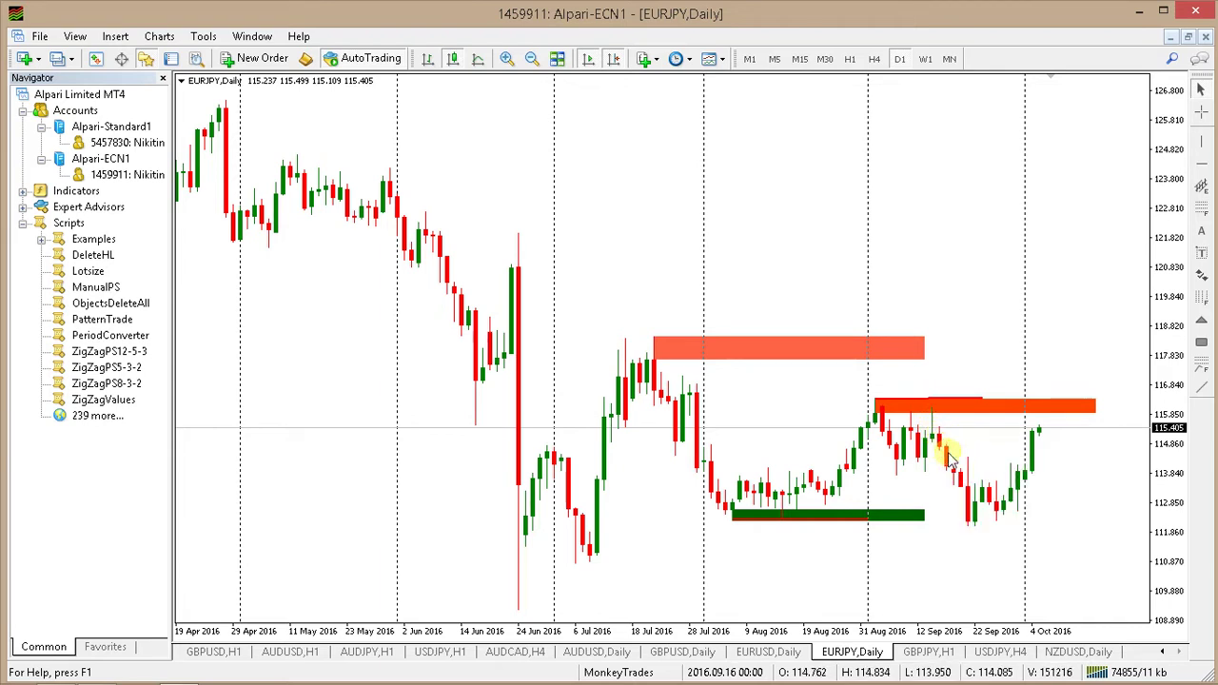
Draw a second resistance rectangle from the 14 September 2016 high down to about 115.2, extending past 4 October.
left_click(1200, 341)
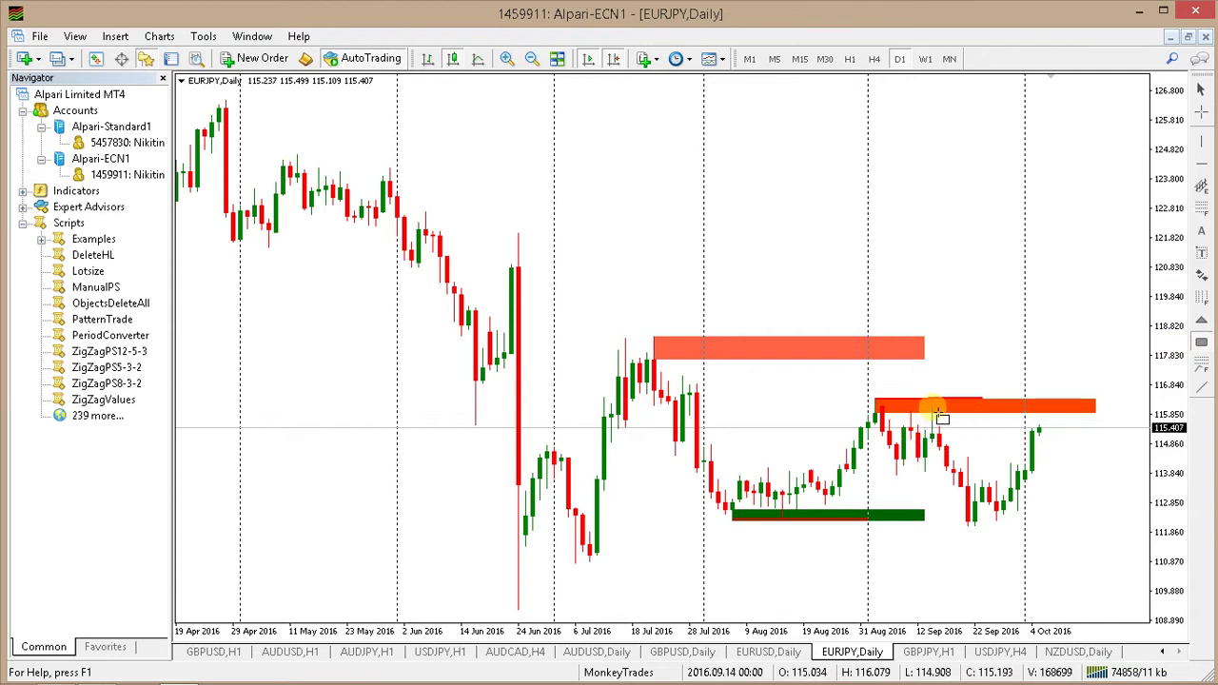
left_click_drag(934, 409, 1115, 438)
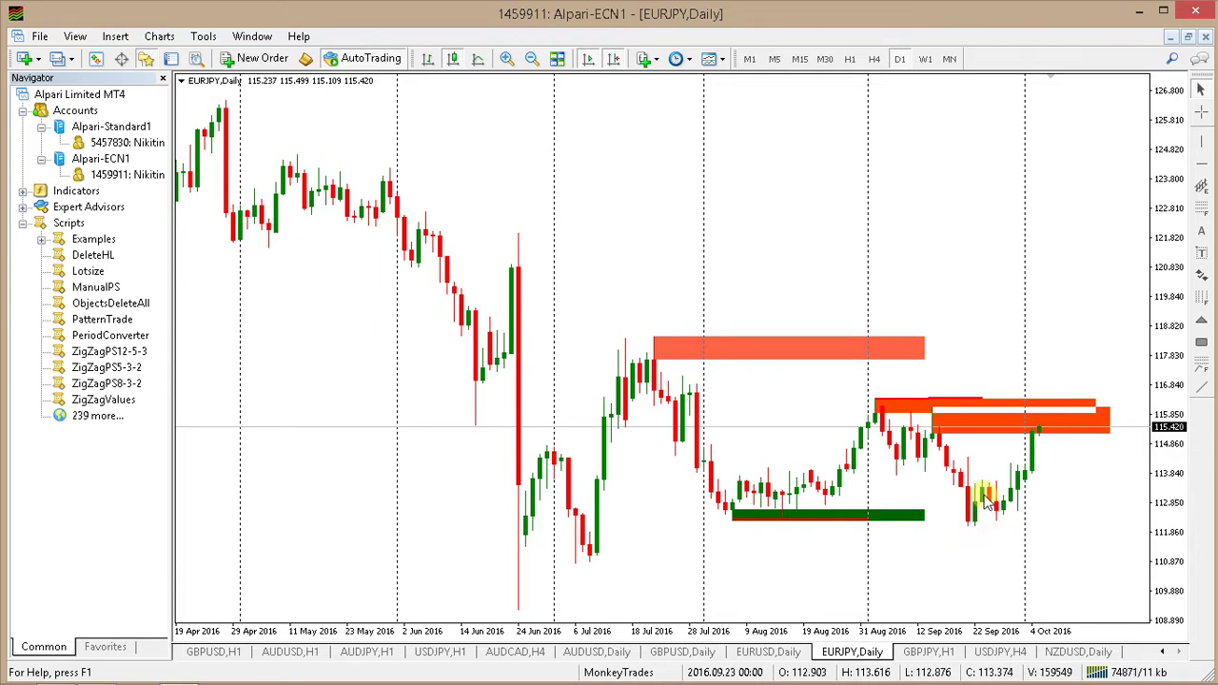
Draw a thin support rectangle at the 21 September 2016 low, around 112.1, extending well past 4 October.
mouse_move(996, 514)
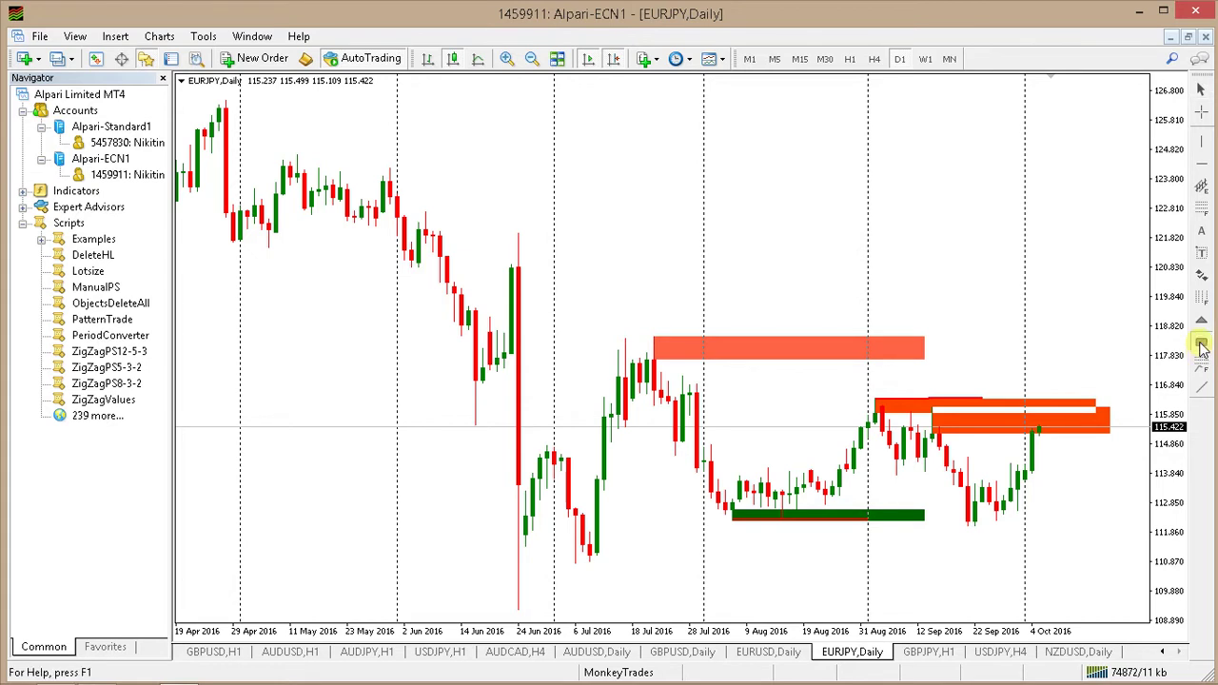
left_click(1201, 344)
mouse_move(973, 523)
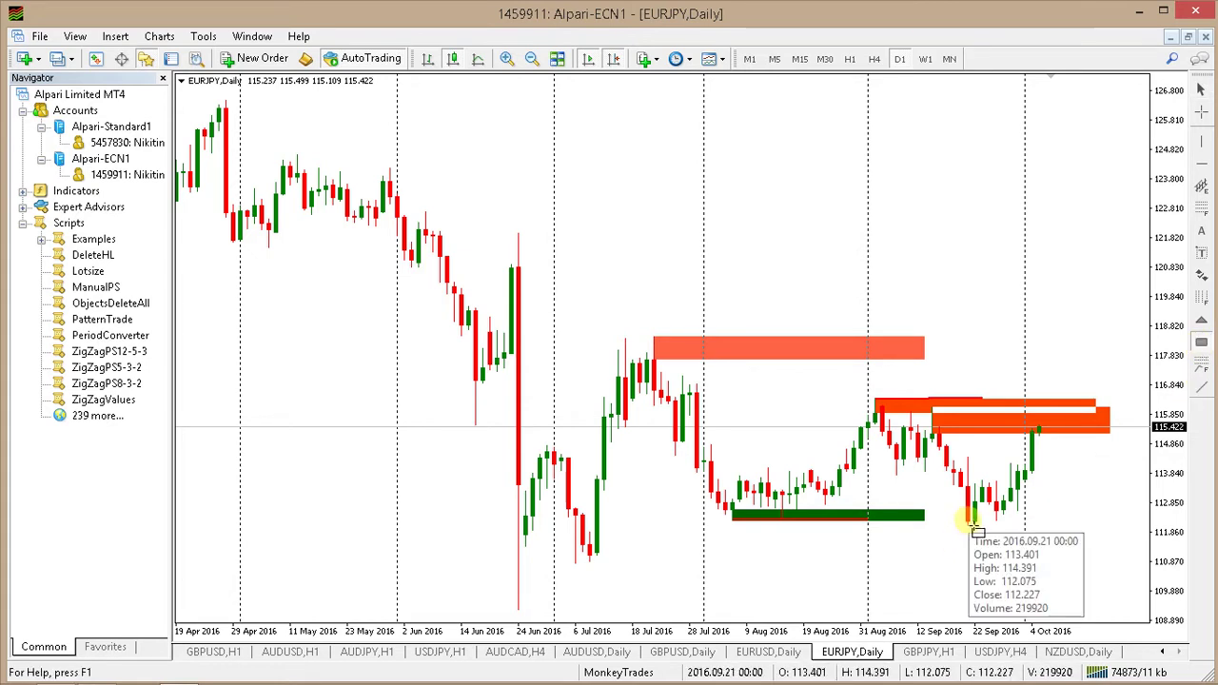
left_click_drag(969, 520, 1146, 530)
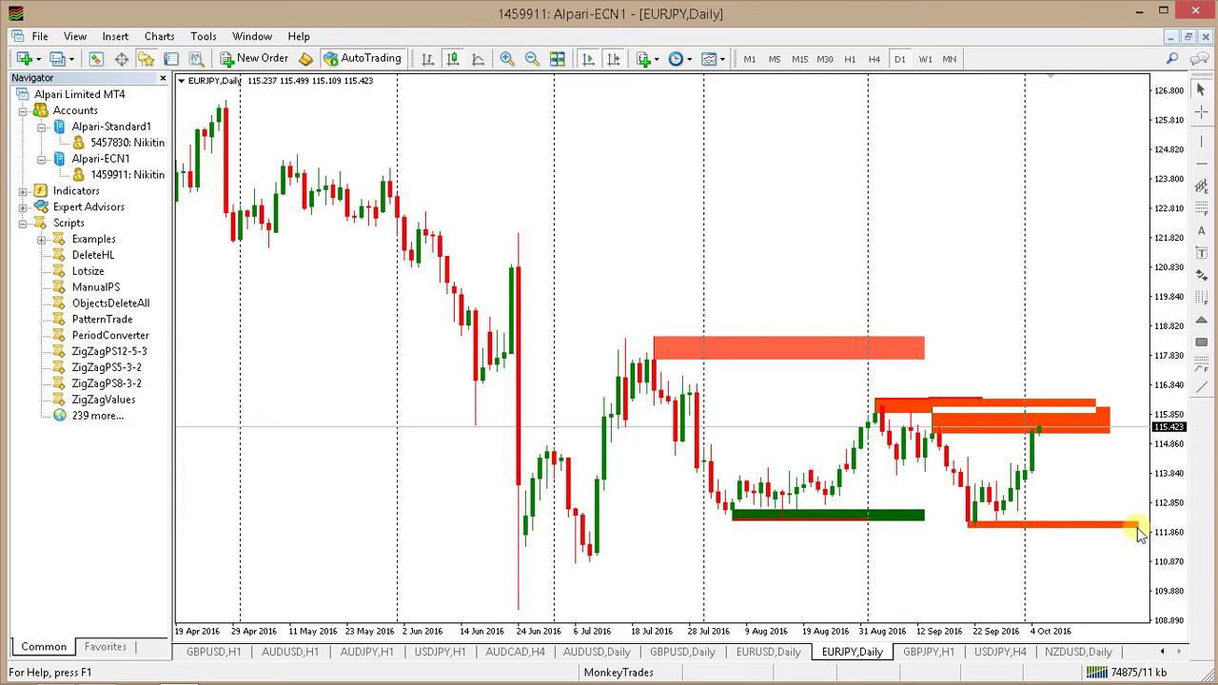
Change the colour of the support rectangle at the 21 September low to DarkGreen.
right_click(1141, 529)
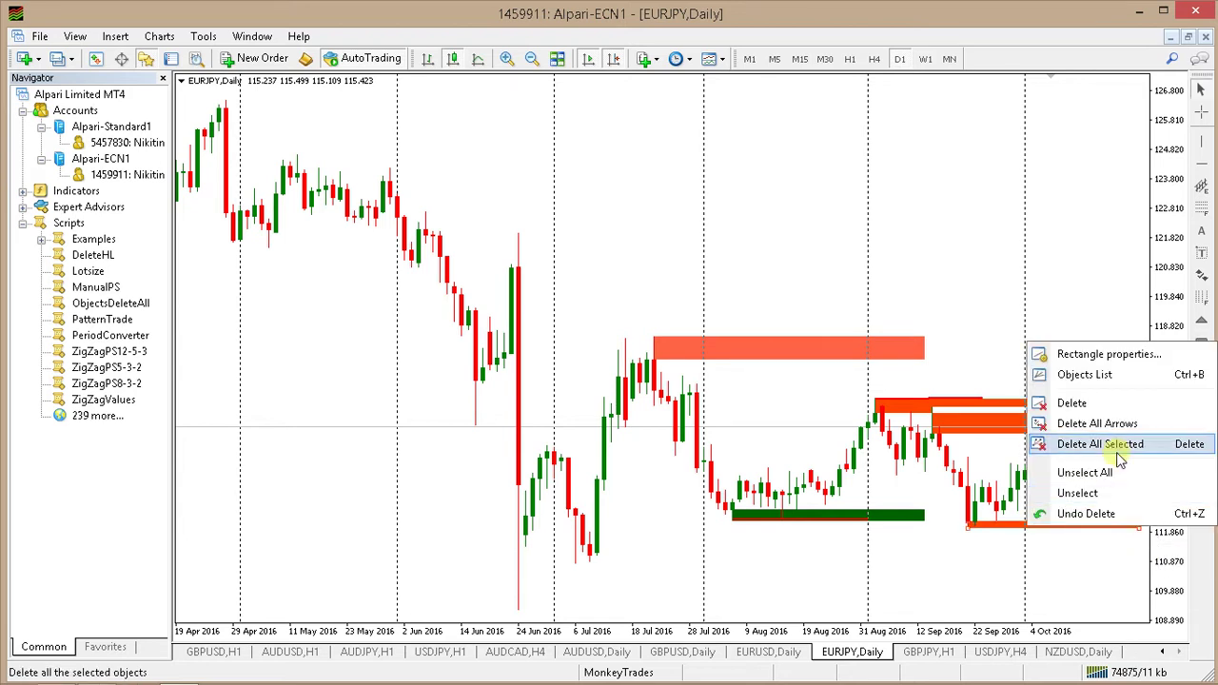
left_click(1113, 352)
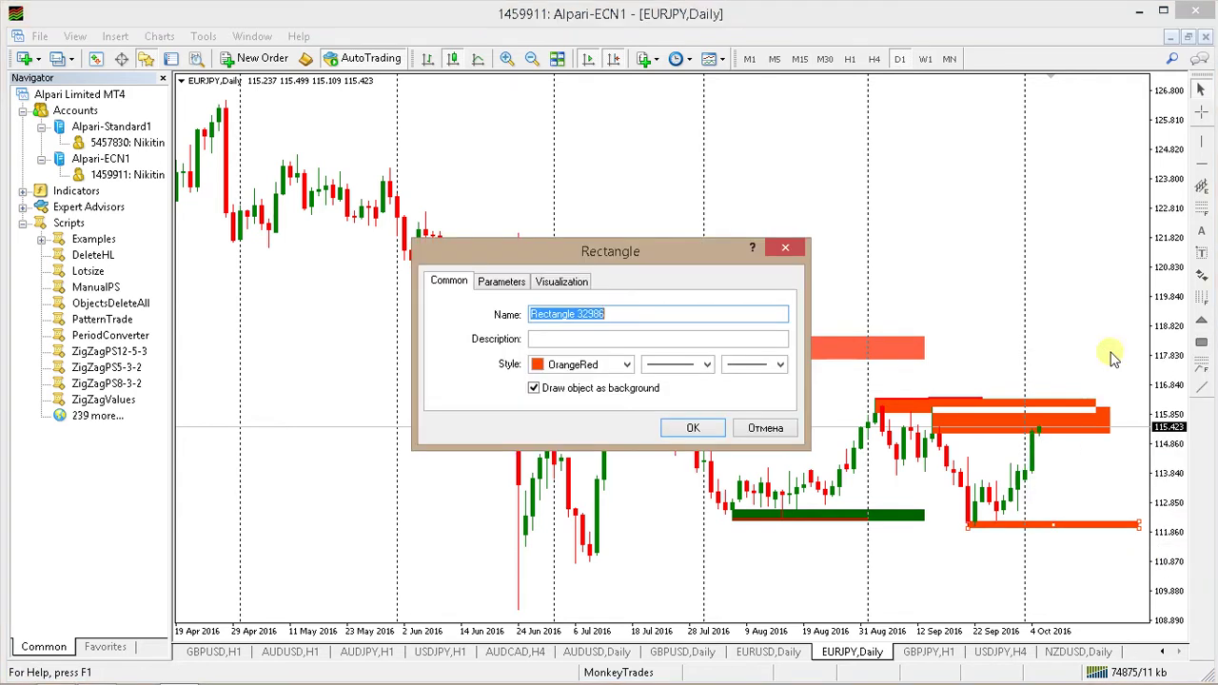
left_click(626, 364)
left_click(552, 409)
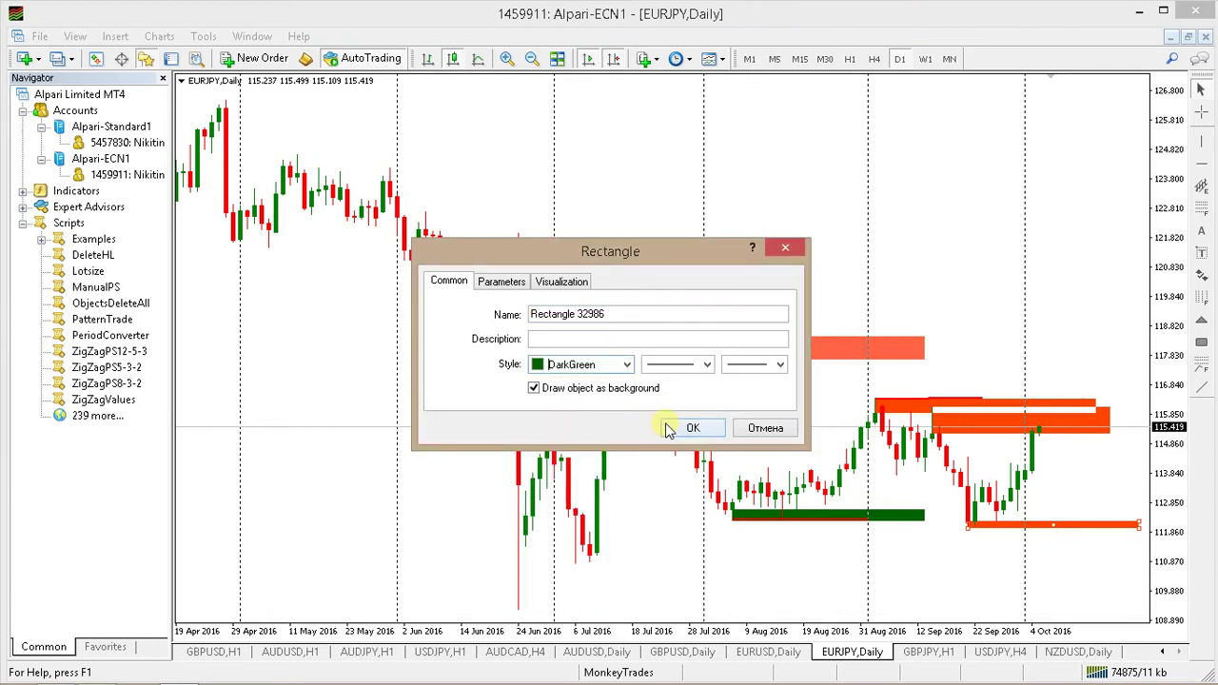
left_click(677, 428)
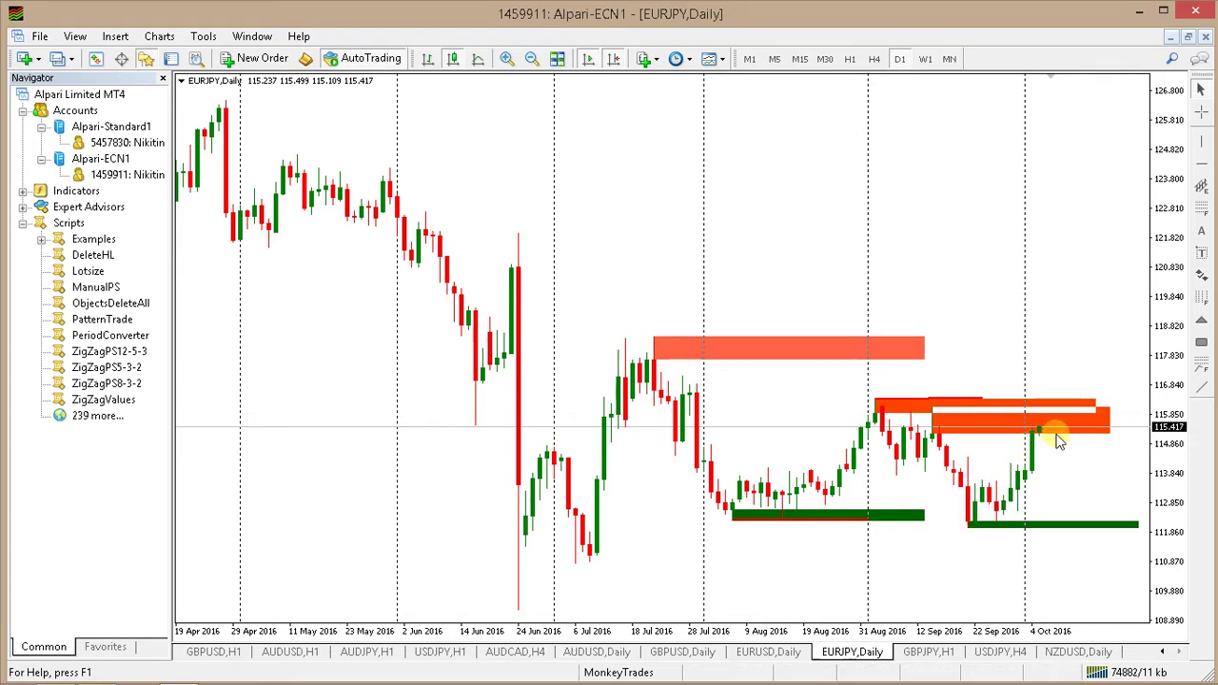
Draw a descending trendline from the latest candle in the resistance zone down to the September support rectangle.
mouse_move(1041, 433)
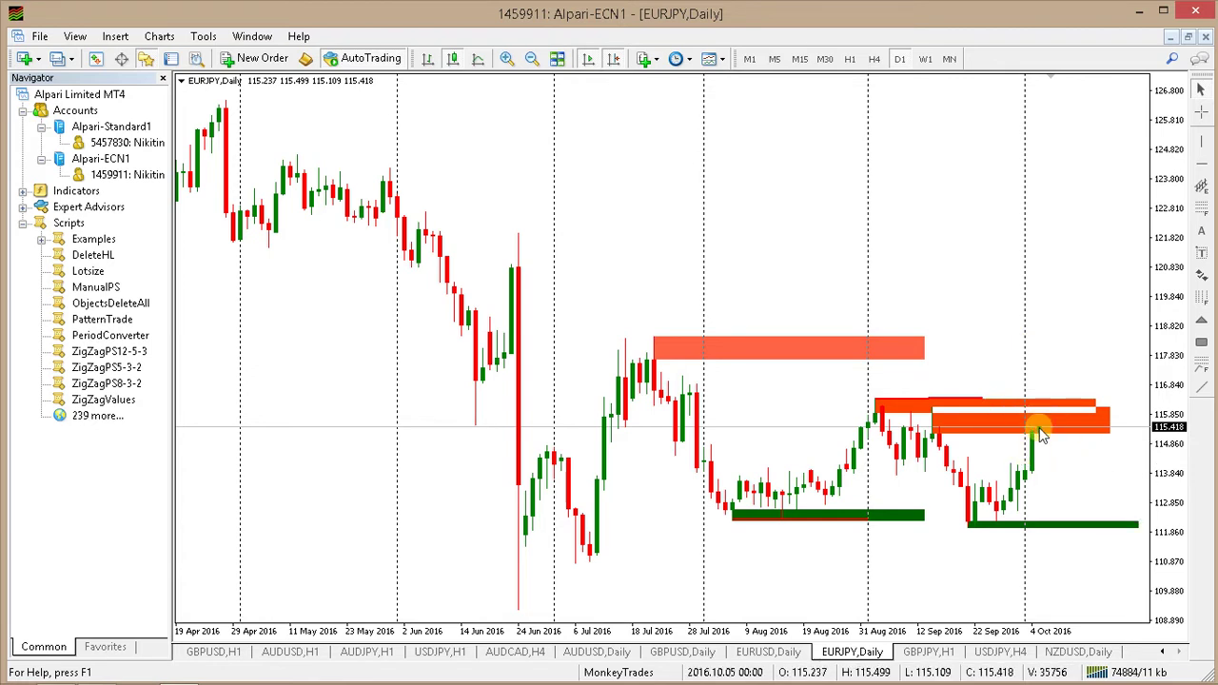
left_click(1200, 385)
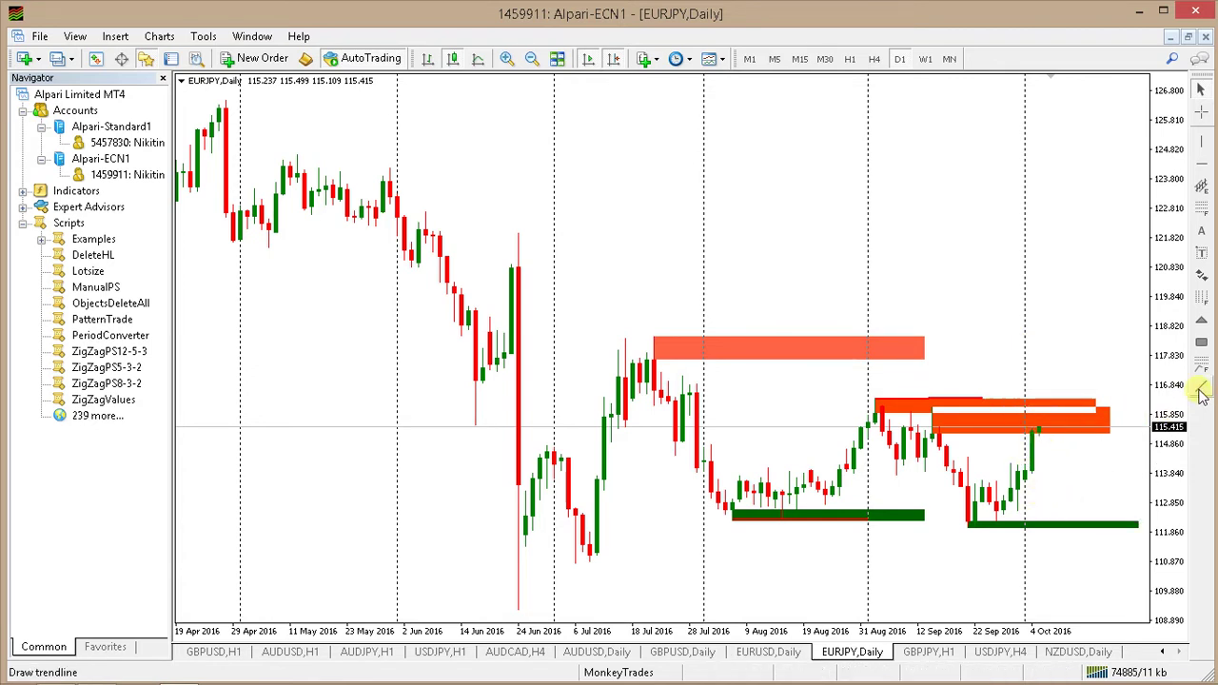
left_click_drag(1037, 425, 1087, 528)
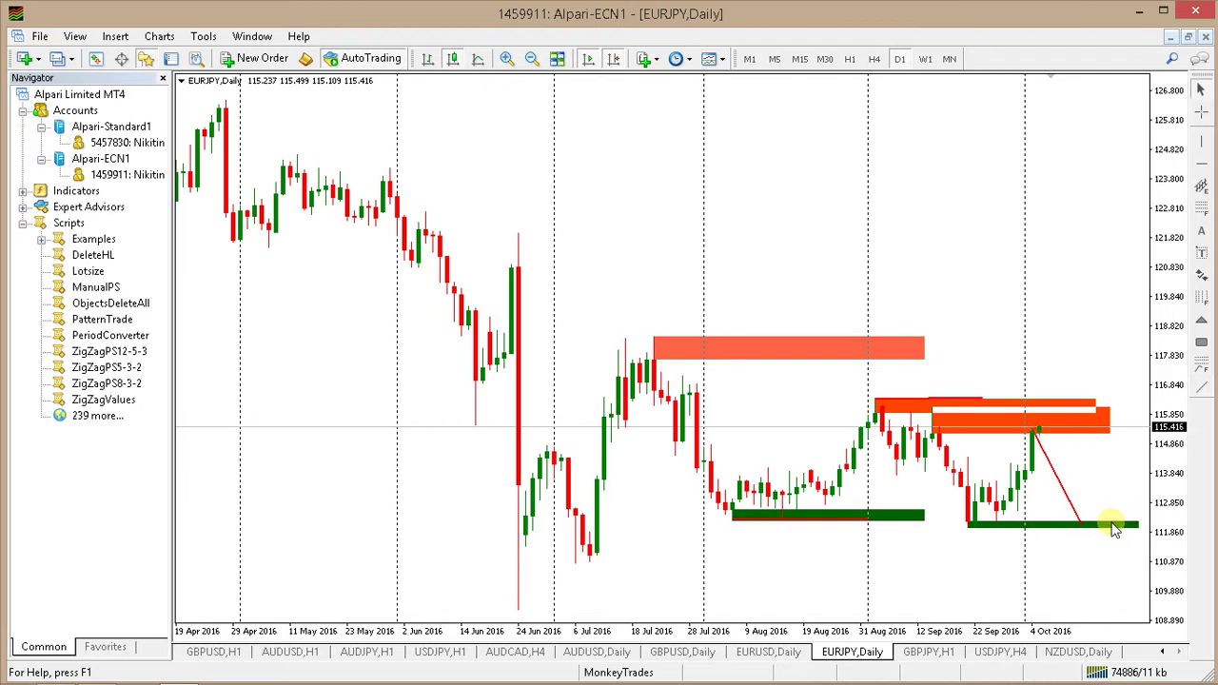
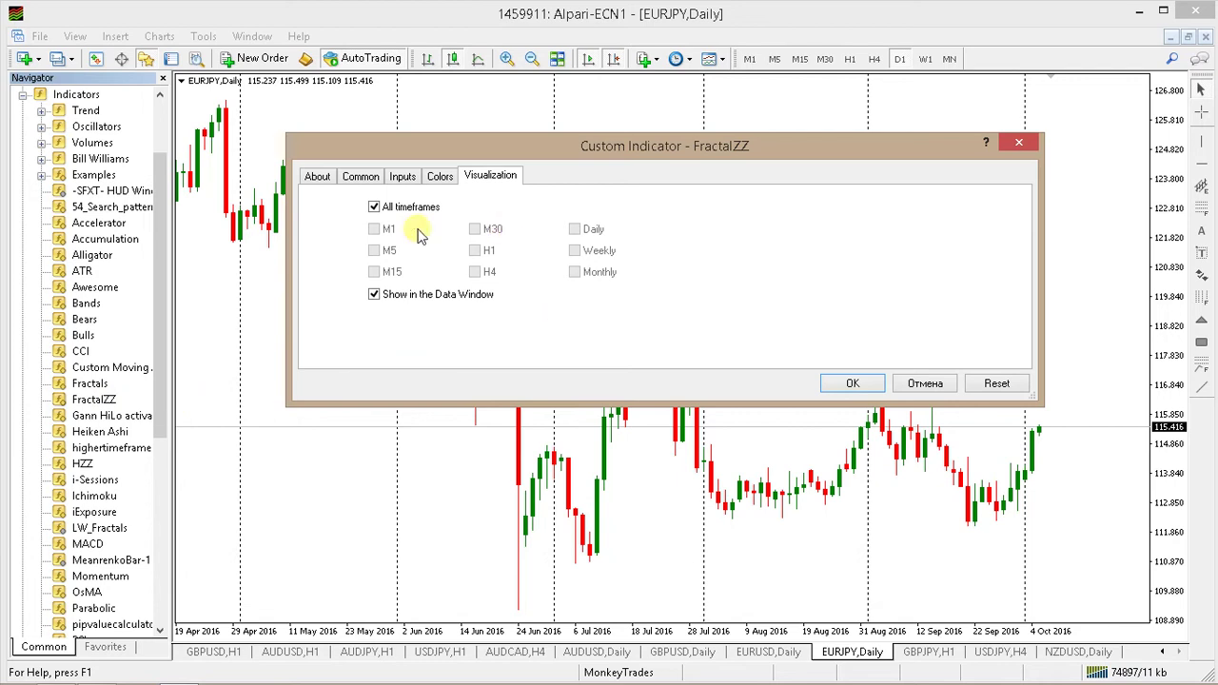
Restrict the FractalZZ indicator to the Daily timeframe and apply it to the EURJPY chart.
left_click(374, 208)
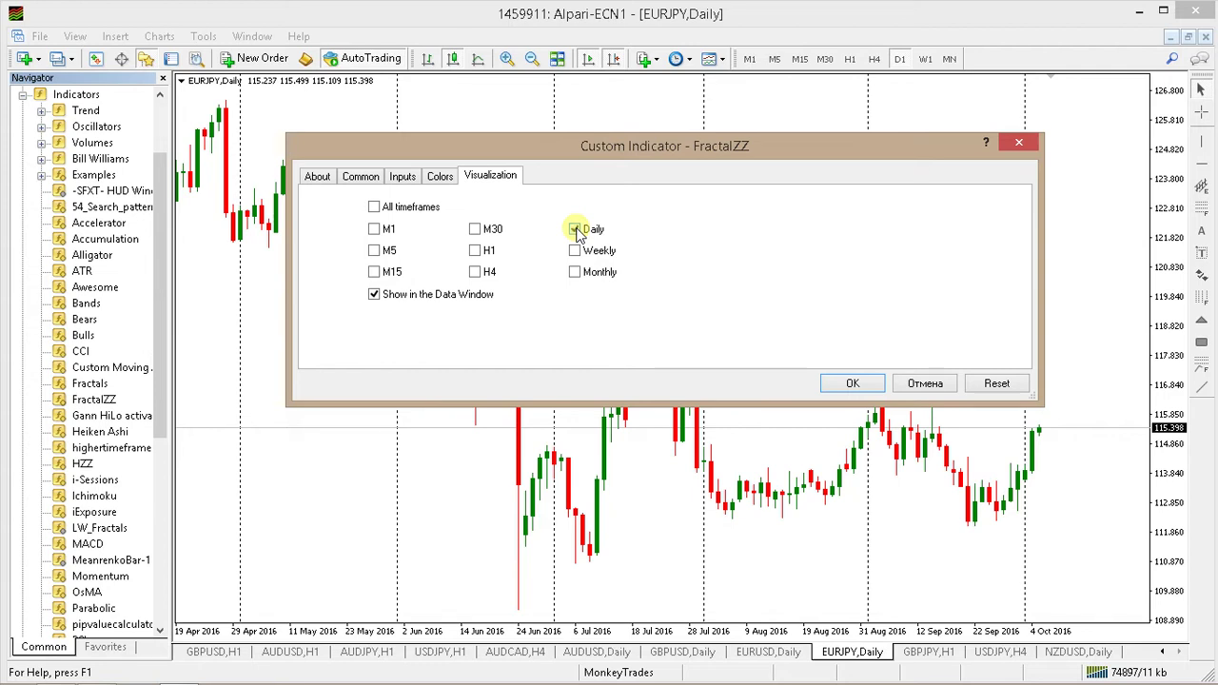
left_click(574, 228)
left_click(573, 228)
left_click(850, 383)
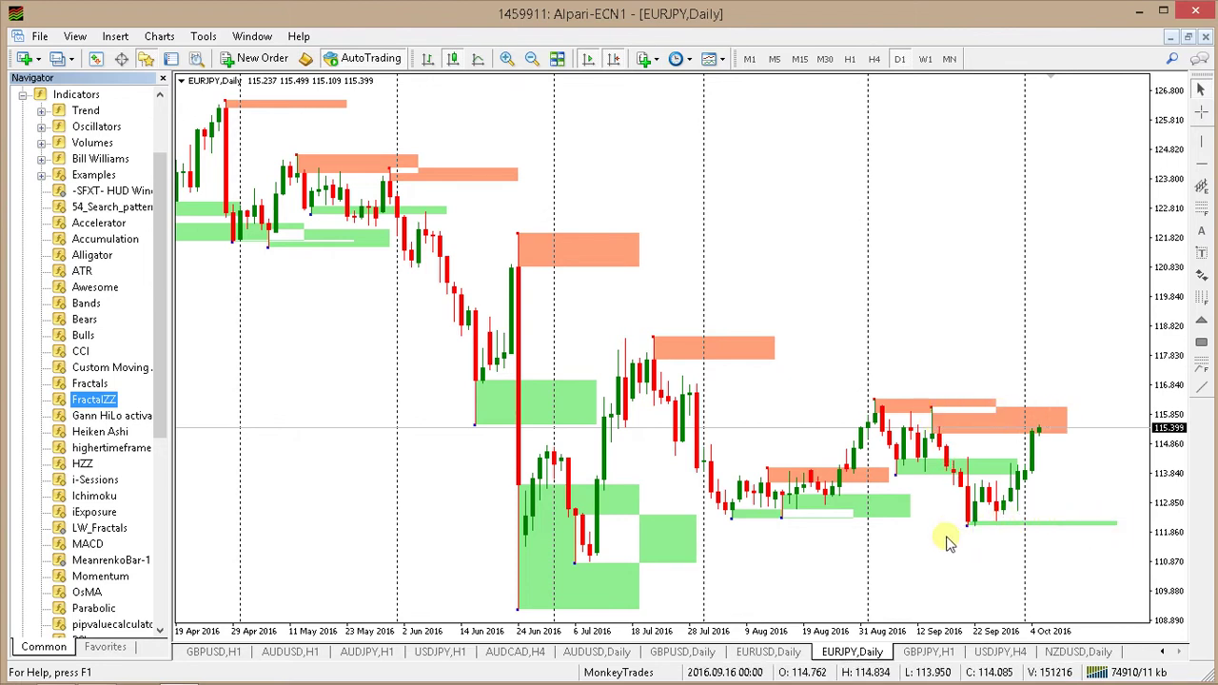
Place a horizontal line at 115.911, through the resistance zones of the September 2016 highs.
left_click(1044, 428)
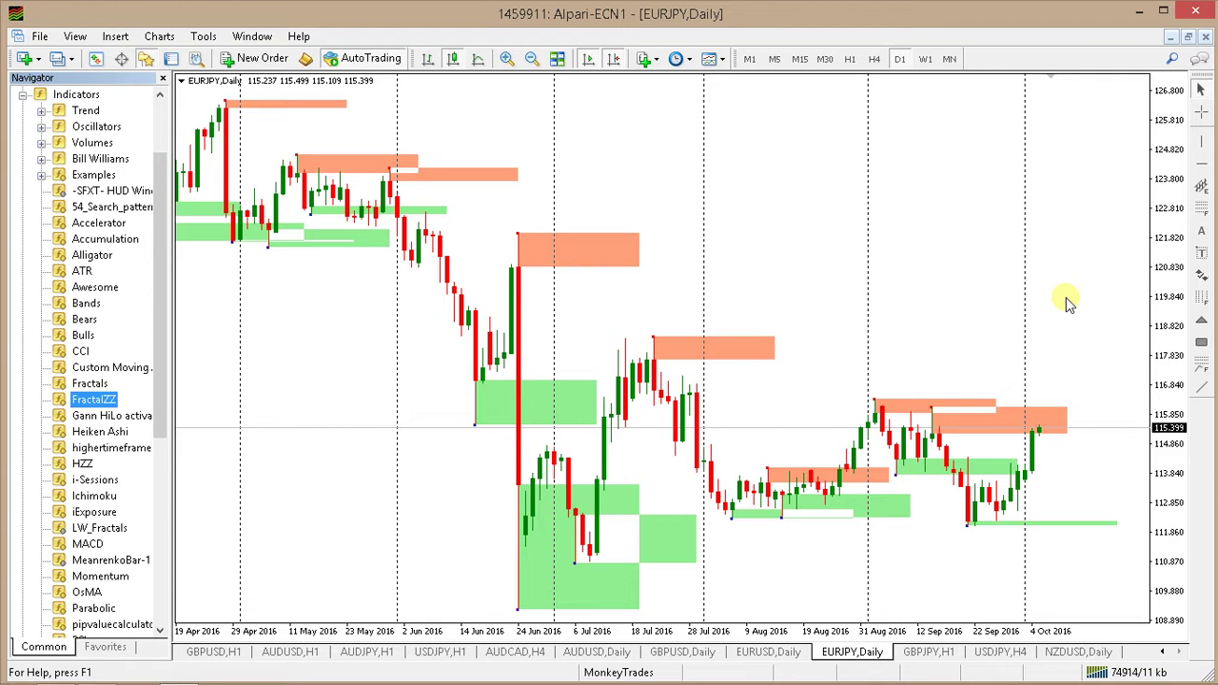
left_click(1202, 166)
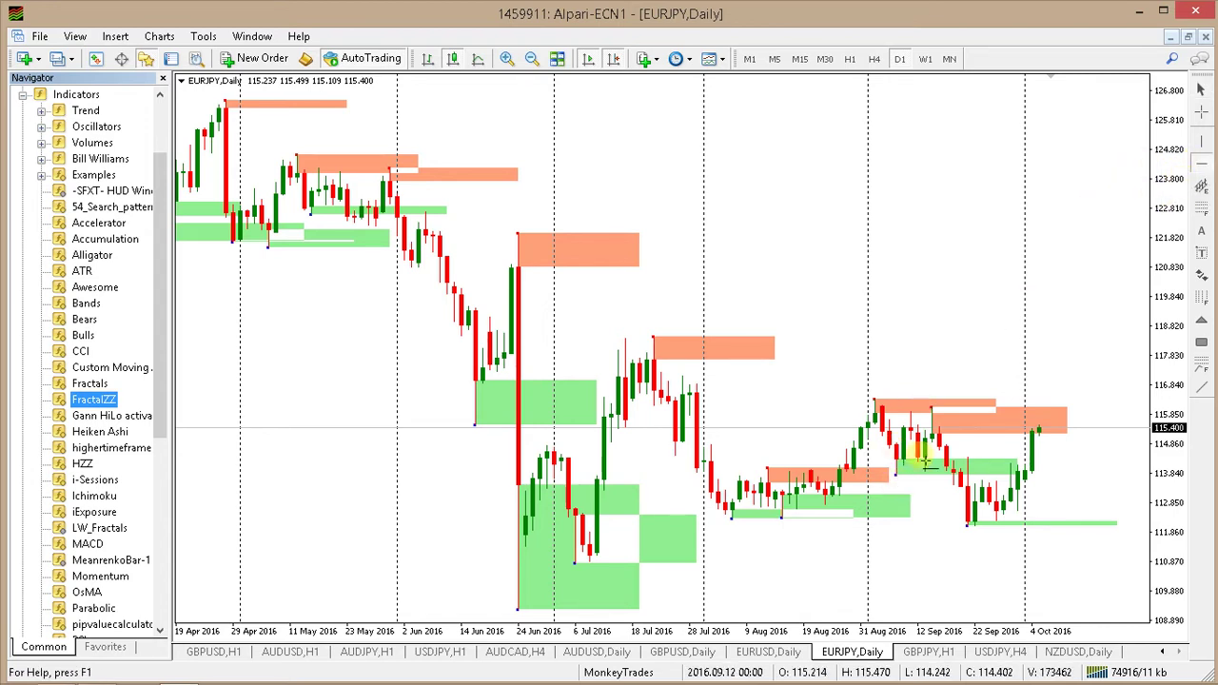
left_click(875, 412)
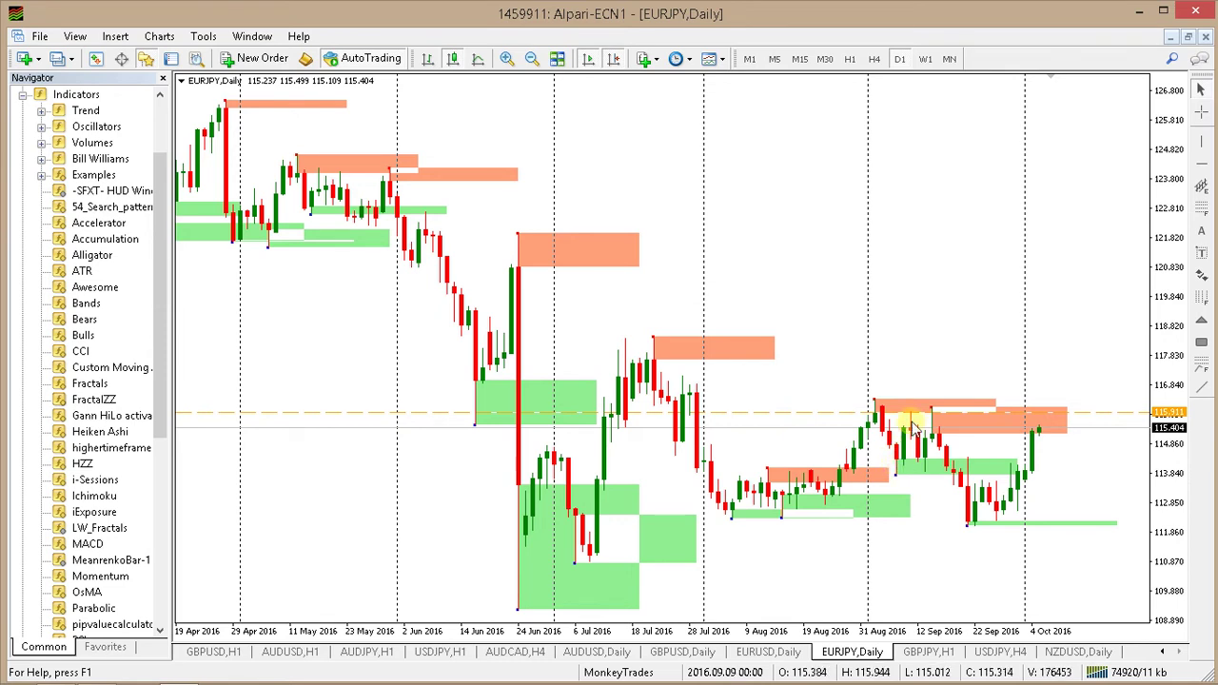
mouse_move(941, 453)
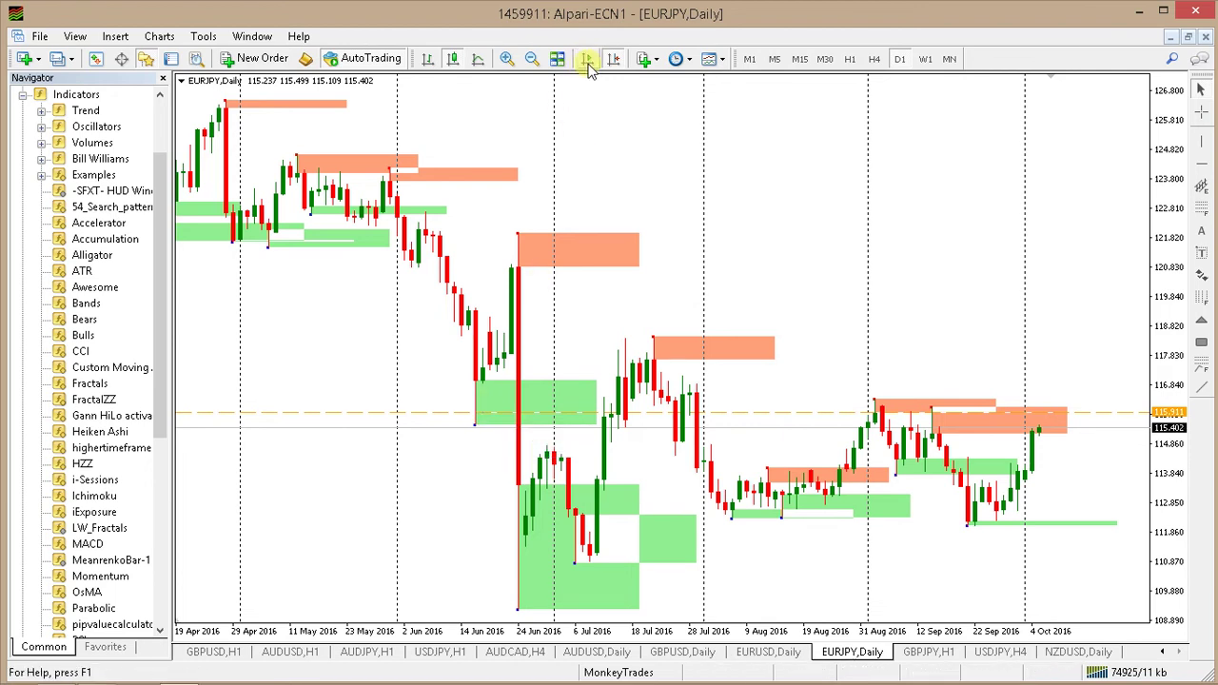
Turn off chart auto-scroll and examine the daily history back to January 2013 for price reactions at the 115.911 line.
left_click_drag(376, 473, 808, 509)
left_click_drag(427, 508, 843, 524)
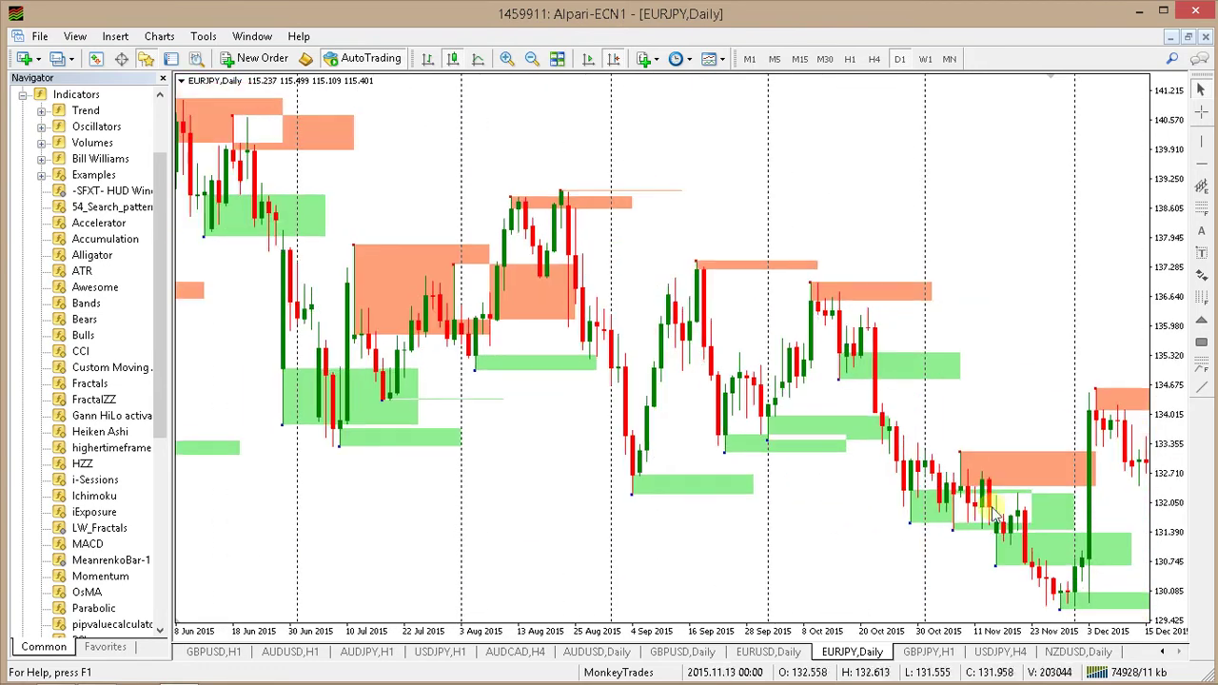
left_click_drag(432, 551, 880, 495)
left_click_drag(462, 524, 905, 452)
left_click_drag(342, 525, 605, 475)
left_click_drag(375, 492, 829, 485)
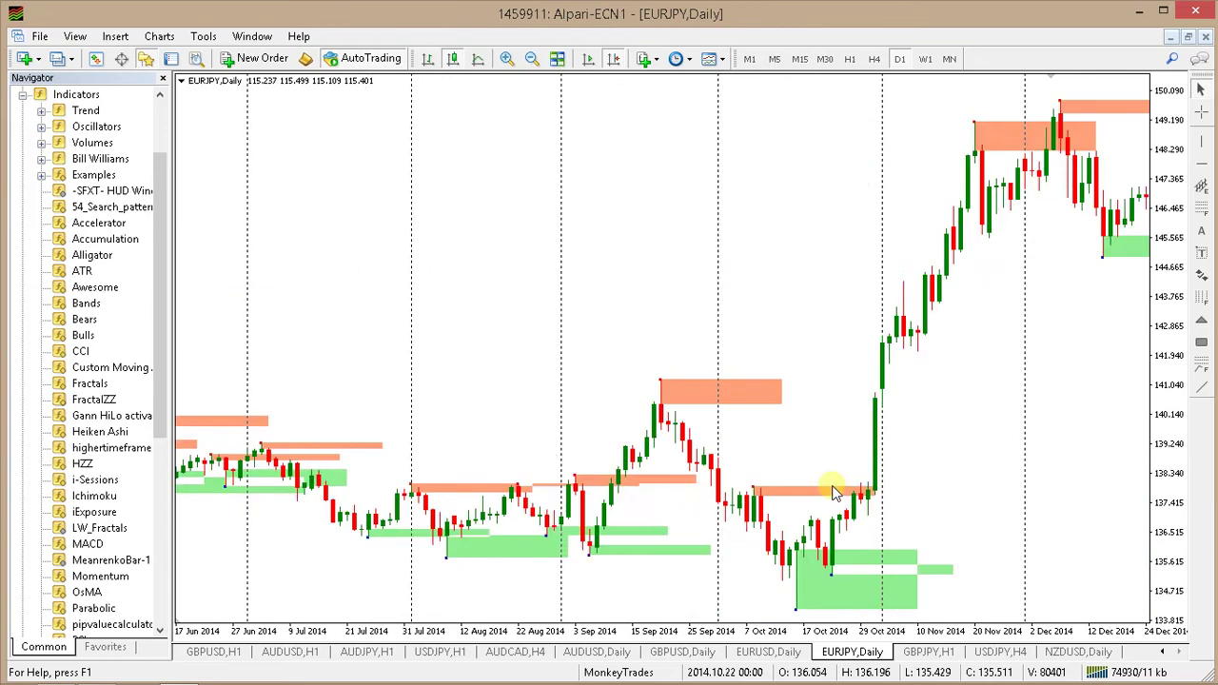
left_click_drag(279, 465, 704, 445)
left_click_drag(286, 499, 803, 447)
left_click_drag(345, 516, 858, 447)
left_click_drag(536, 496, 723, 481)
left_click_drag(362, 499, 552, 503)
left_click_drag(314, 505, 712, 490)
left_click_drag(449, 496, 622, 489)
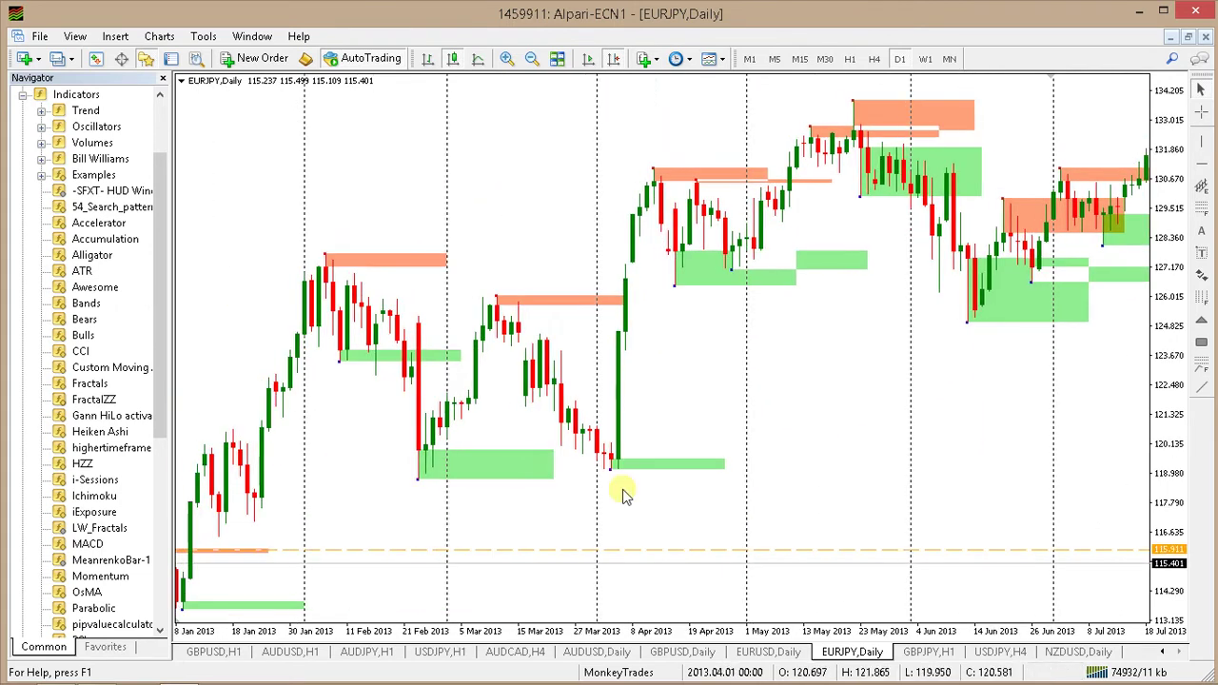
left_click_drag(355, 508, 465, 492)
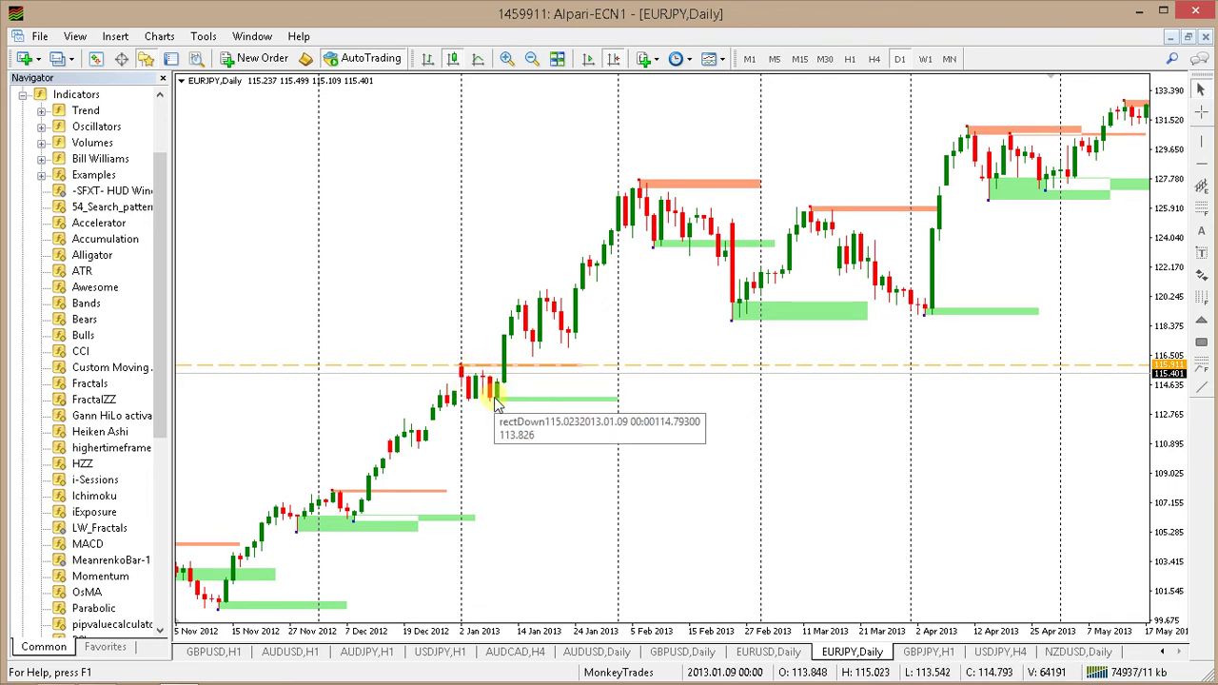
Examine the earlier daily history back to mid-2010 around the 115.911 line, and return to the latest candles.
left_click_drag(340, 419, 729, 427)
left_click_drag(402, 416, 873, 445)
left_click_drag(376, 435, 751, 439)
left_click_drag(265, 437, 715, 439)
left_click_drag(400, 454, 748, 458)
left_click_drag(326, 454, 515, 473)
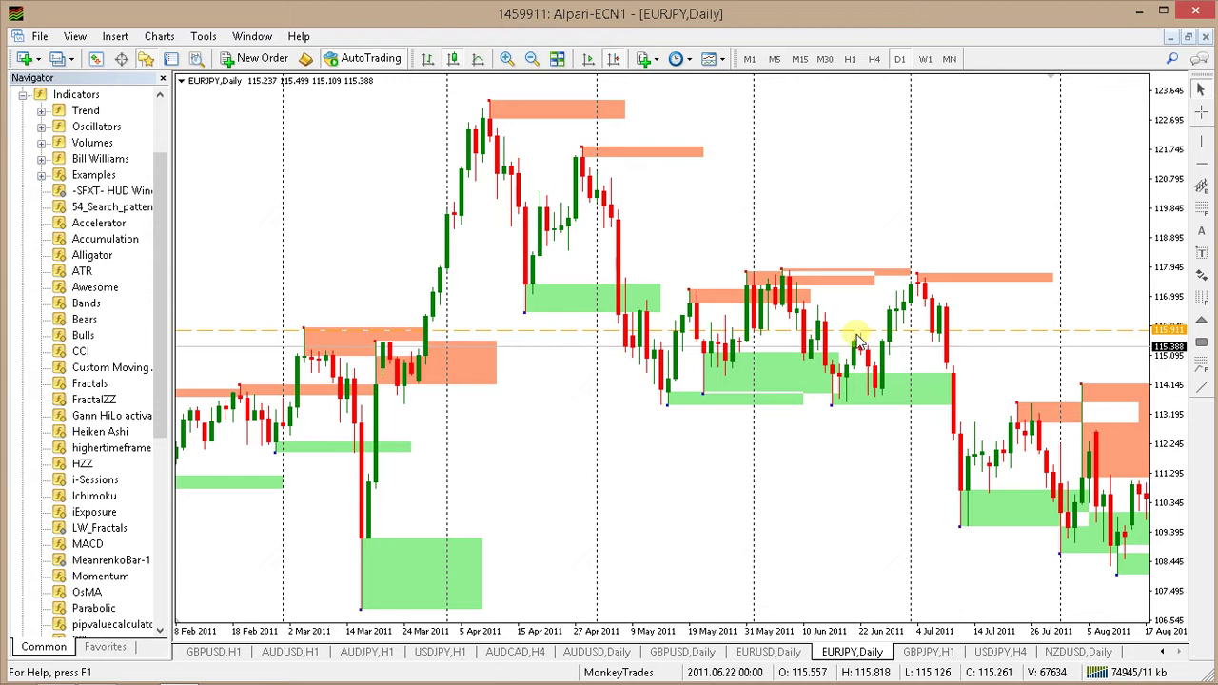
left_click_drag(582, 419, 946, 418)
left_click_drag(386, 427, 732, 419)
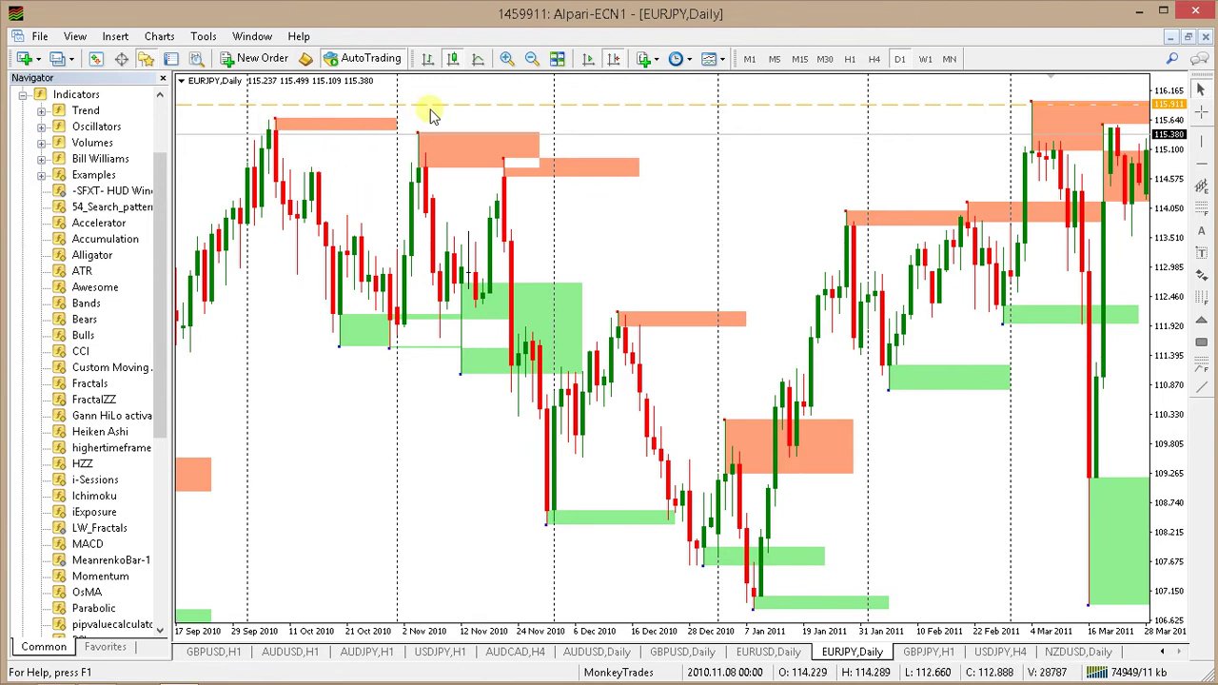
left_click_drag(455, 354, 862, 462)
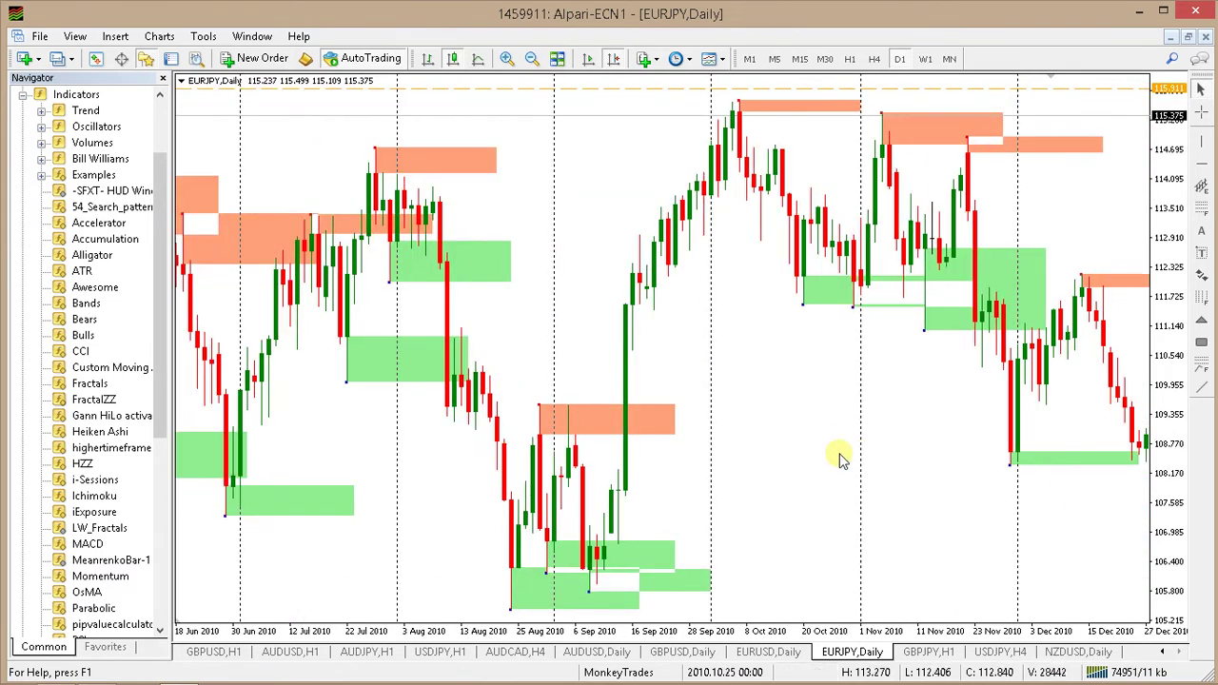
left_click_drag(973, 429, 452, 451)
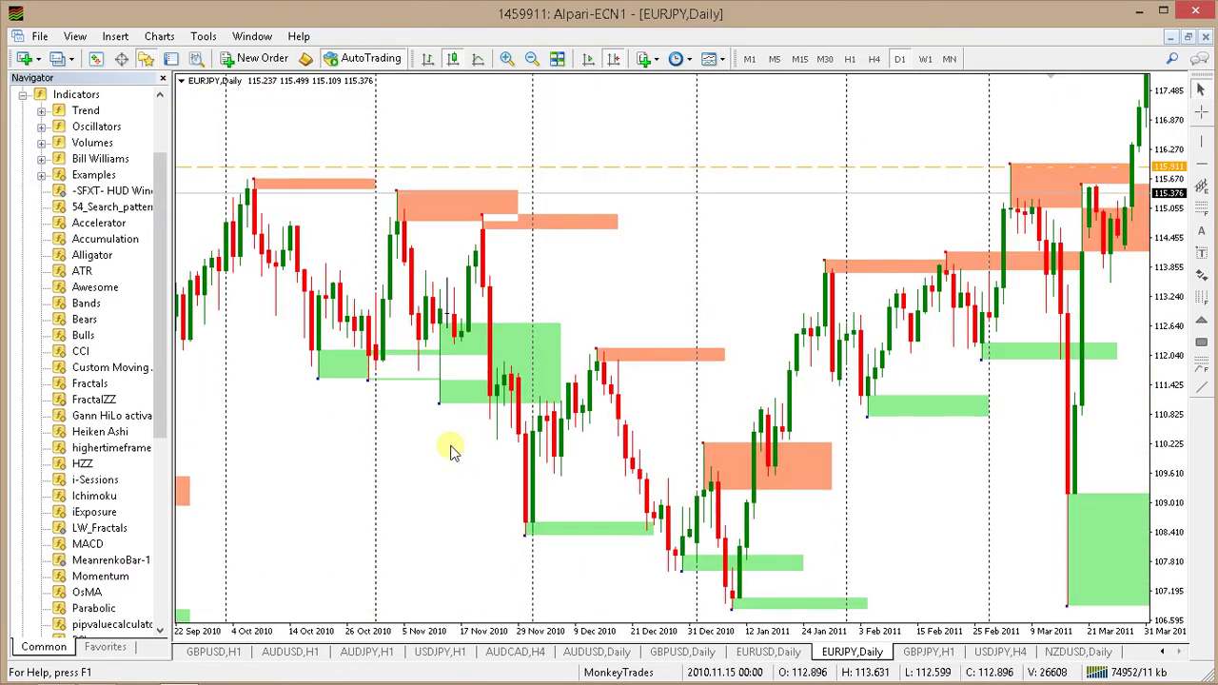
left_click(588, 58)
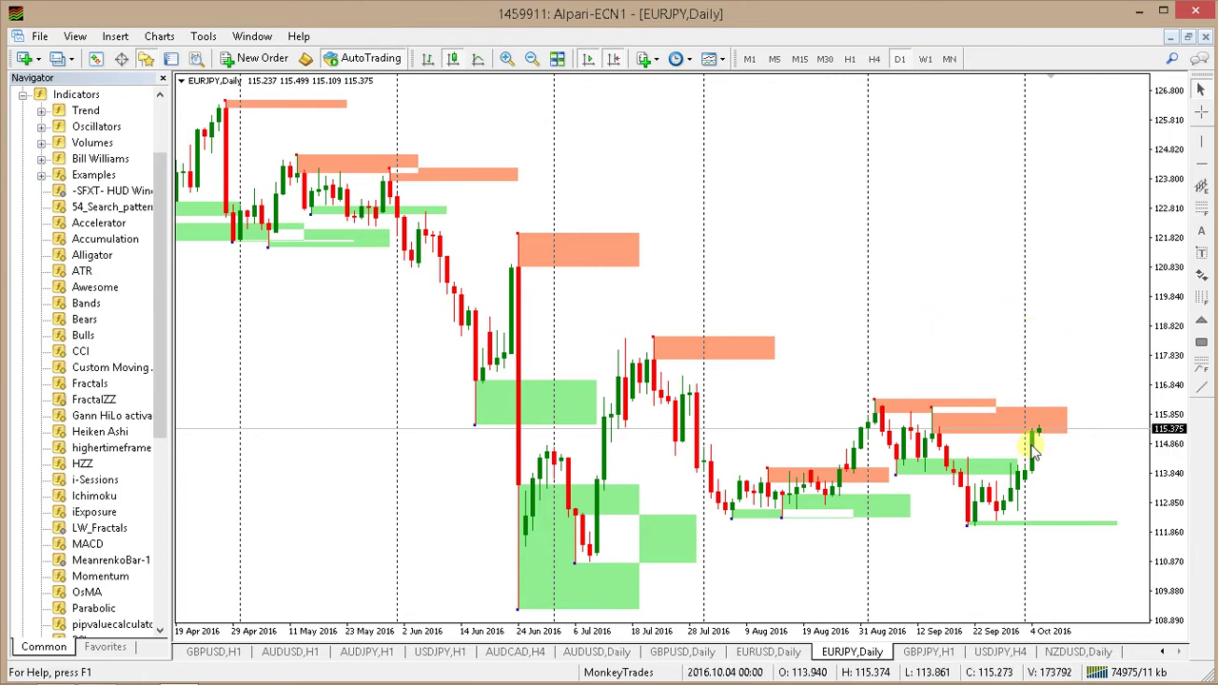
Draw a descending trendline above the 2016 highs and shift it to touch the swing highs from January to October.
mouse_move(1039, 429)
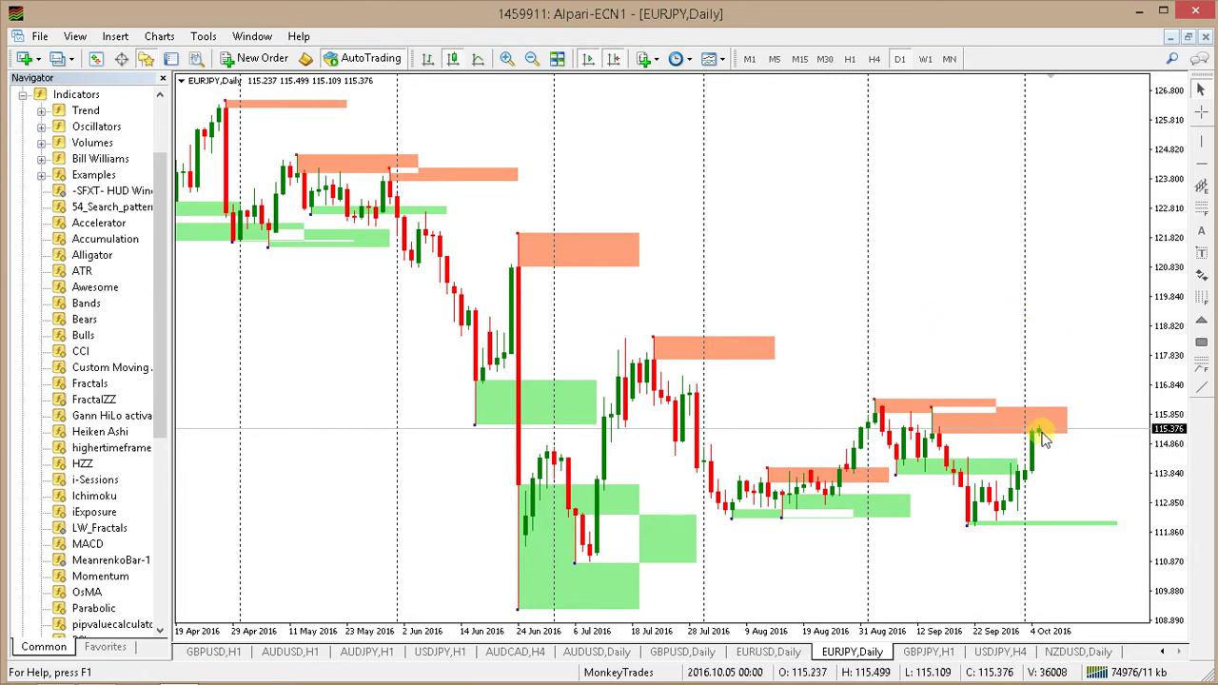
left_click(532, 59)
left_click(1203, 390)
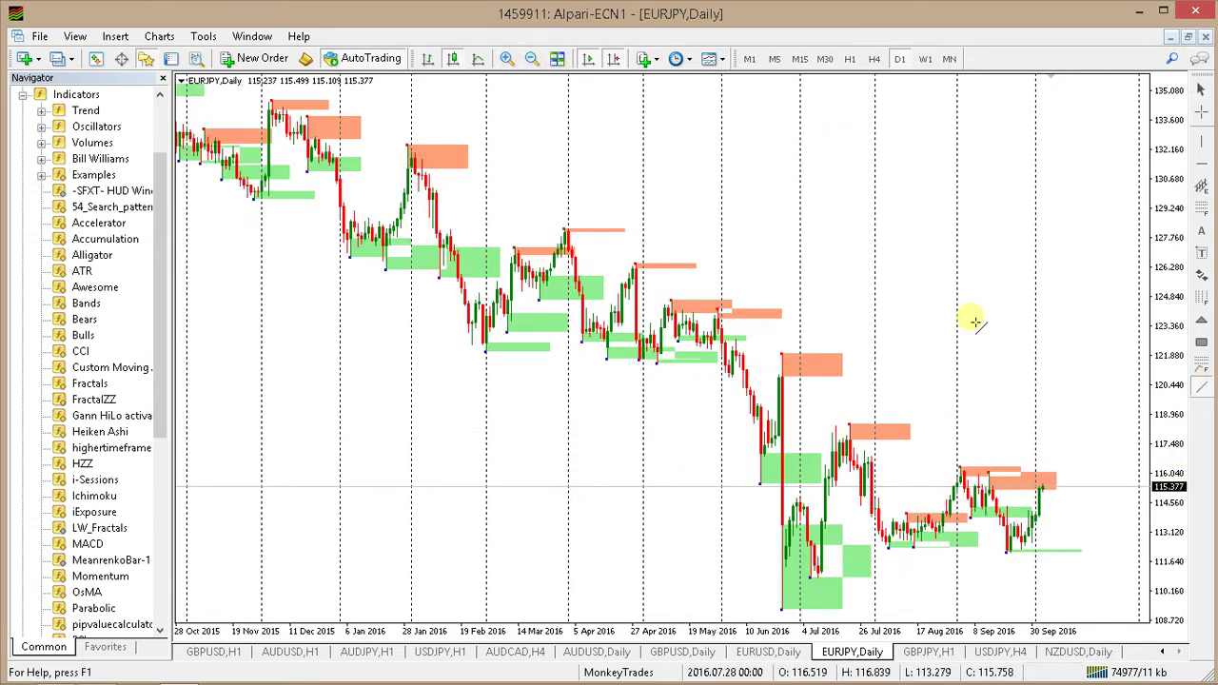
mouse_move(362, 97)
left_mouse_down()
mouse_move(756, 282)
mouse_move(1106, 487)
left_mouse_up()
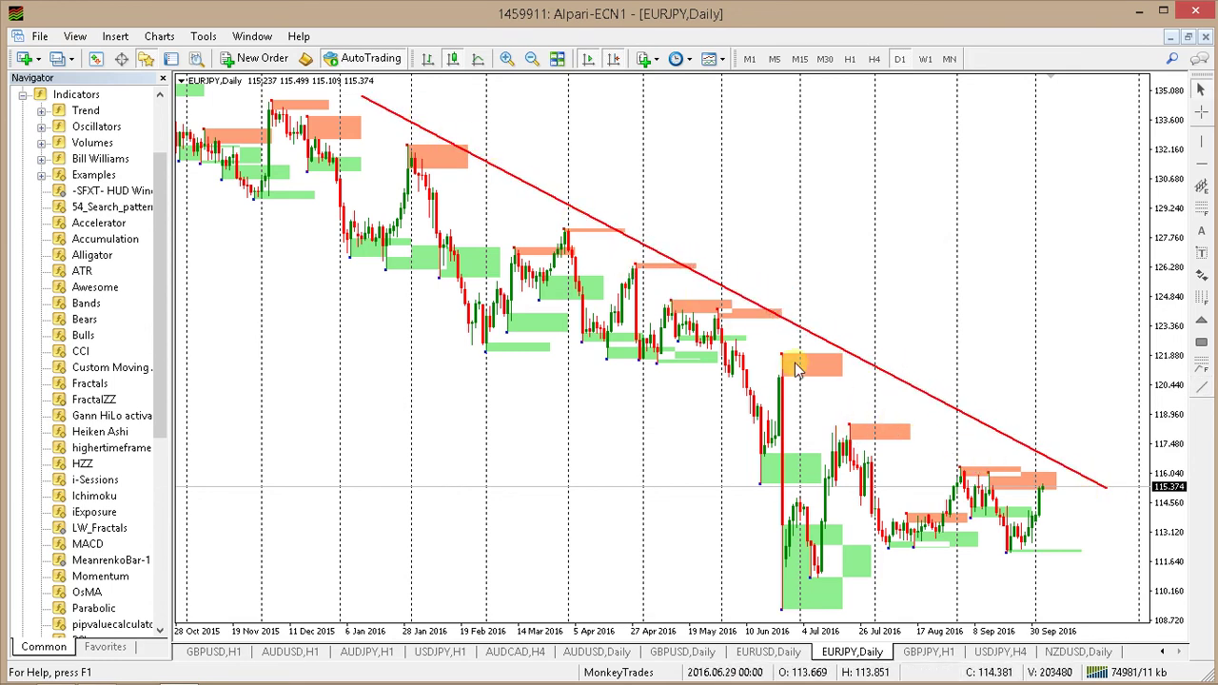
double_click(724, 288)
left_click_drag(724, 289, 722, 314)
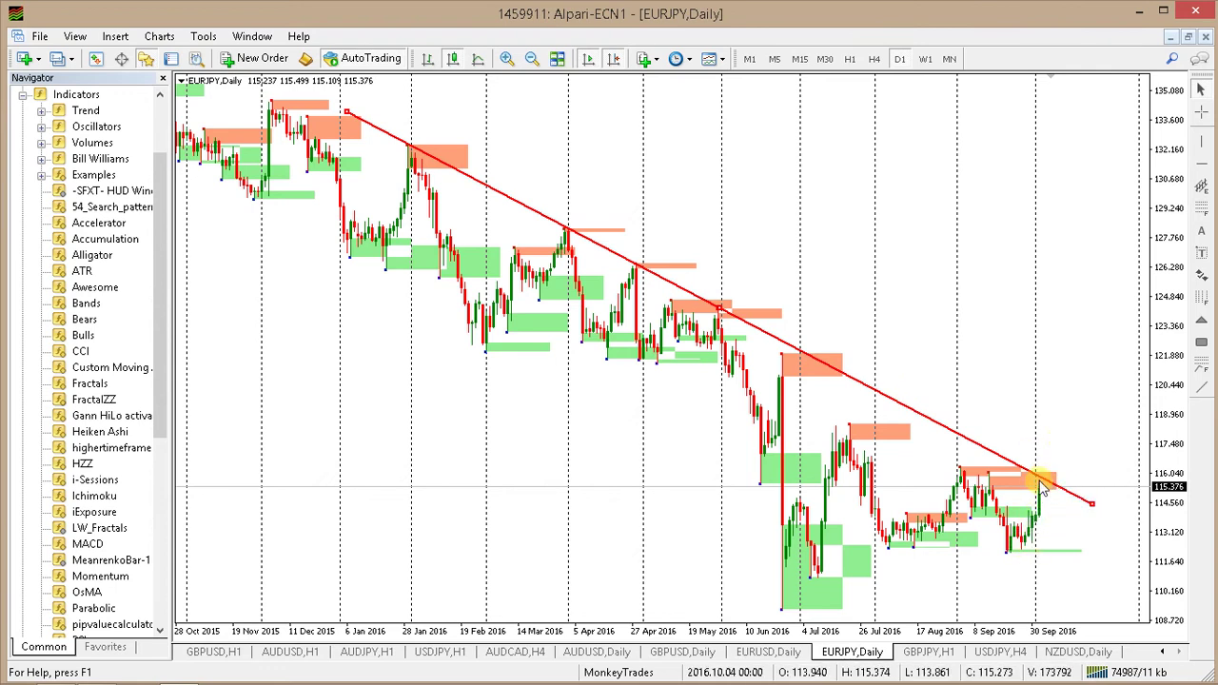
Delete the descending trendline along the 2016 swing highs.
left_click_drag(723, 309, 758, 243)
key("Delete")
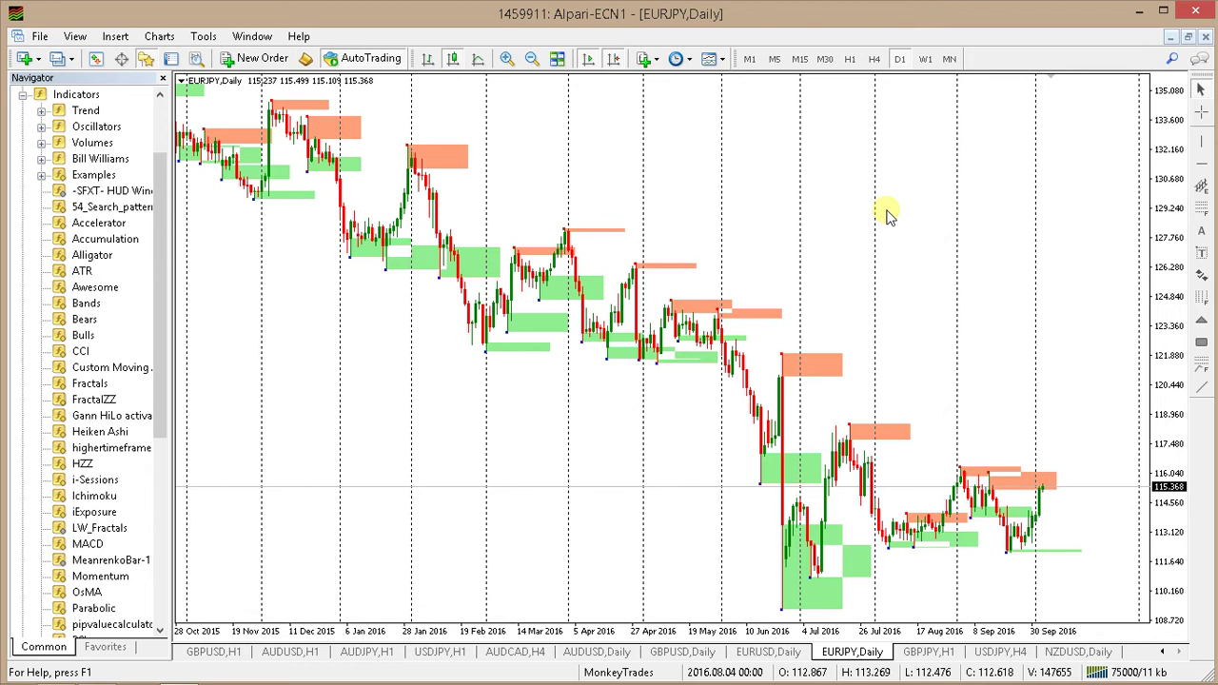
On the H4 timeframe, connect the 14 September high, 21 September low, late-September high, following low and latest high with trendlines.
left_click(874, 61)
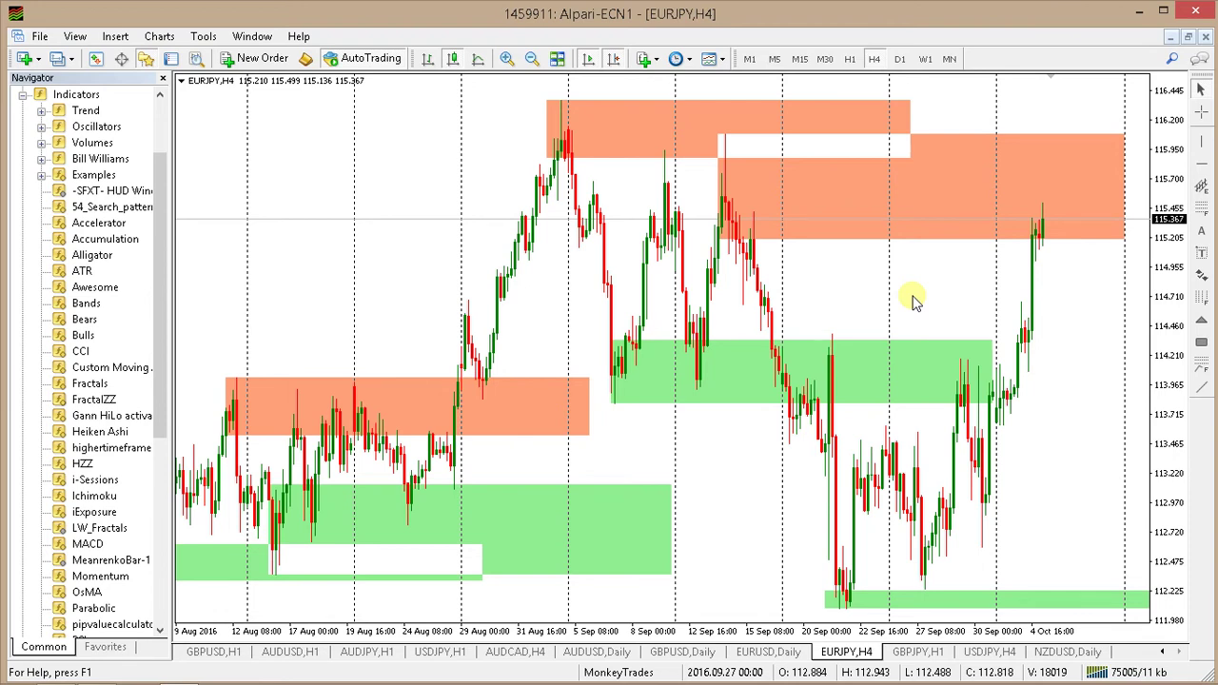
left_click(1201, 388)
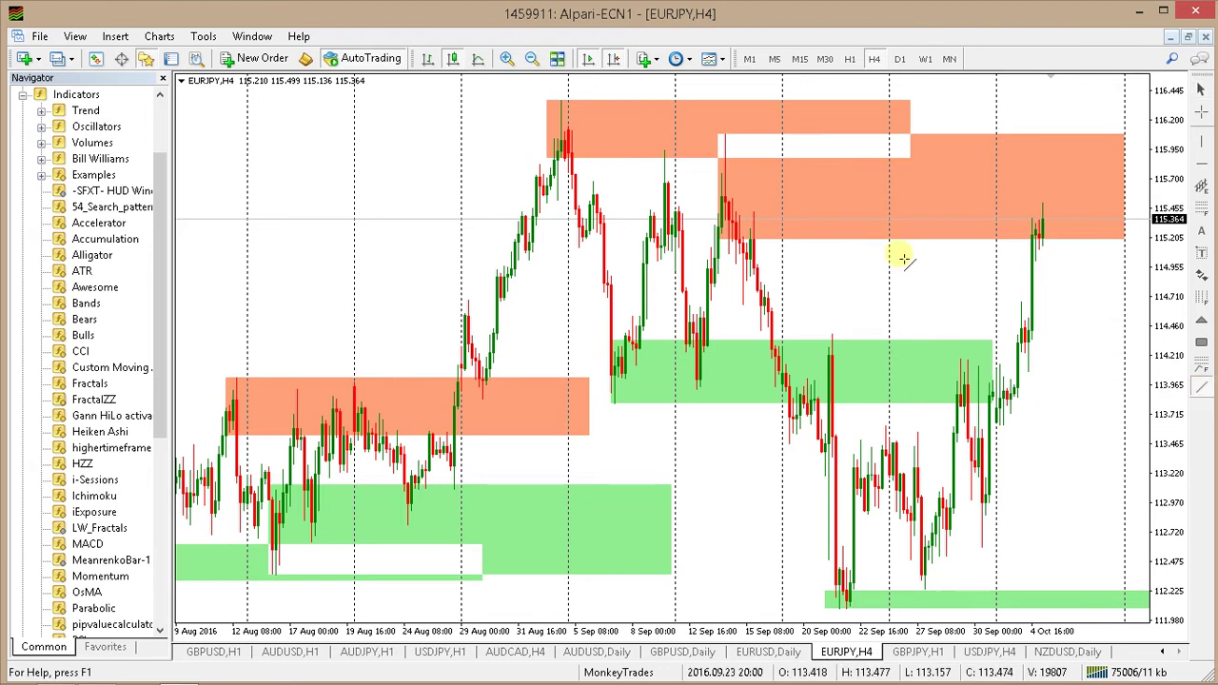
mouse_move(728, 136)
left_mouse_down()
mouse_move(843, 647)
mouse_move(842, 607)
mouse_move(959, 360)
left_mouse_up()
left_click(1201, 388)
left_click(1200, 387)
mouse_move(962, 363)
left_mouse_down()
mouse_move(980, 547)
mouse_move(1036, 329)
mouse_move(1043, 205)
left_mouse_up()
left_click(1200, 387)
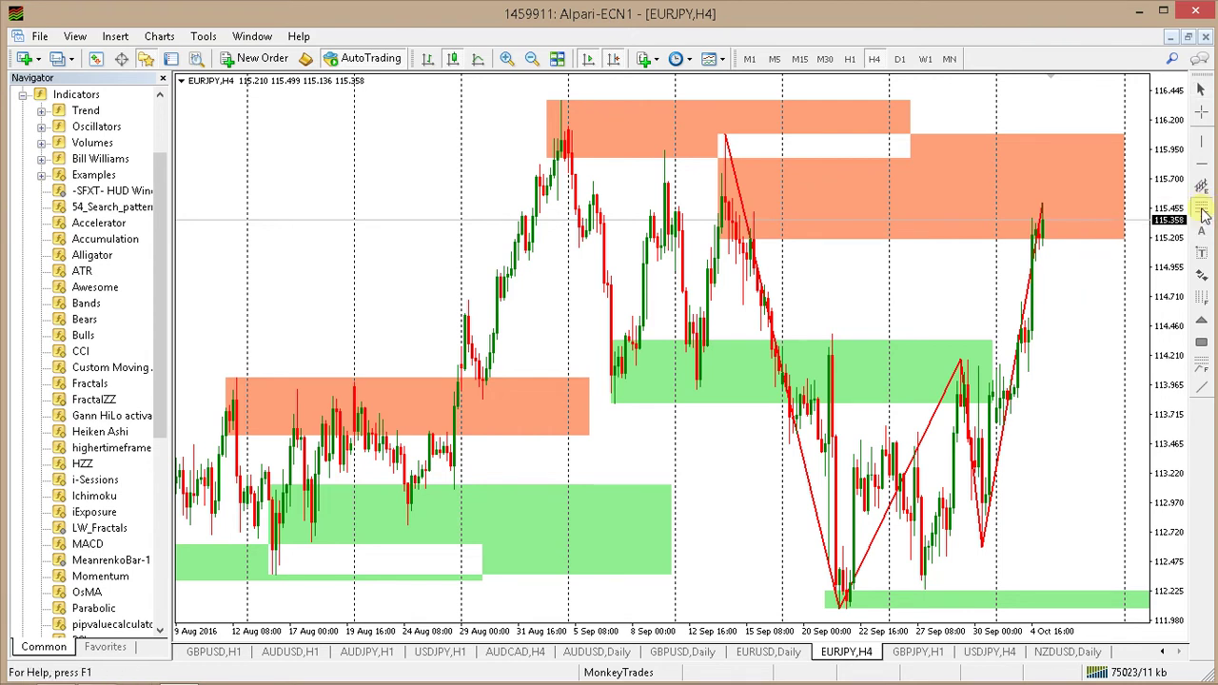
Draw a Fibonacci retracement from the 14 September high at 116.079 down to the 21 September low at 112.073.
left_click_drag(725, 136, 897, 611)
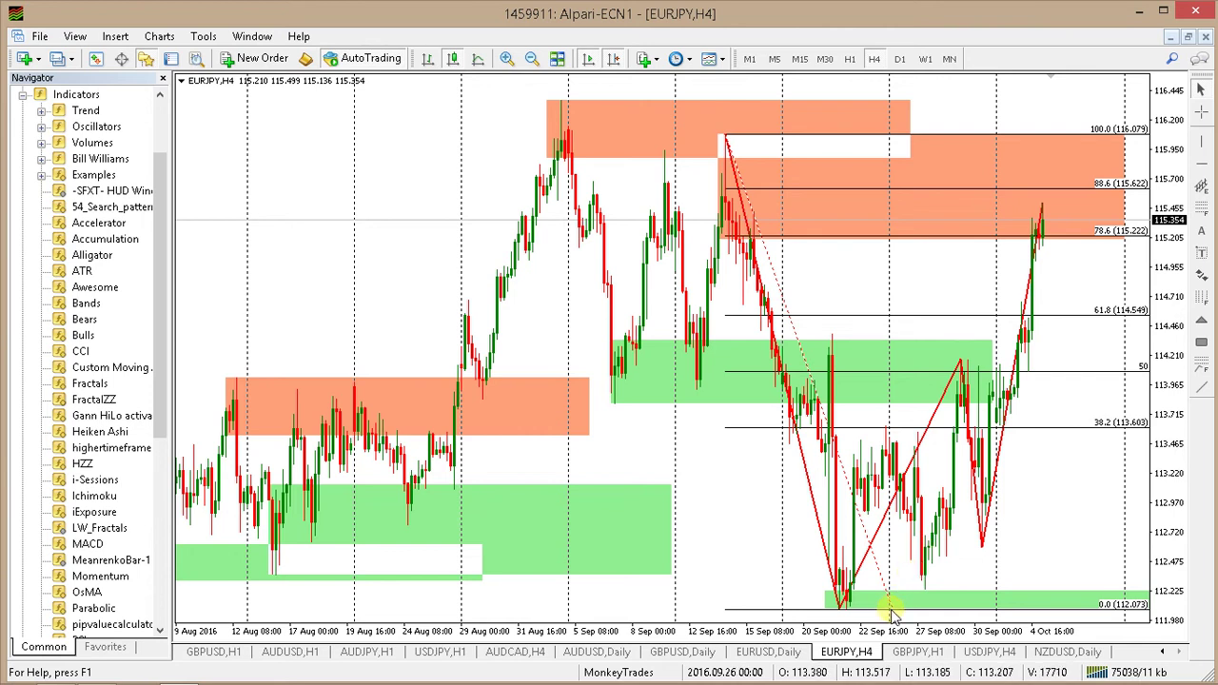
Re-anchor the Fibonacci retracement to the upswing from 112.075 to 114.185, and return it to the decline from 116.079 to 112.075.
left_click_drag(892, 609, 959, 366)
left_click_drag(726, 139, 839, 604)
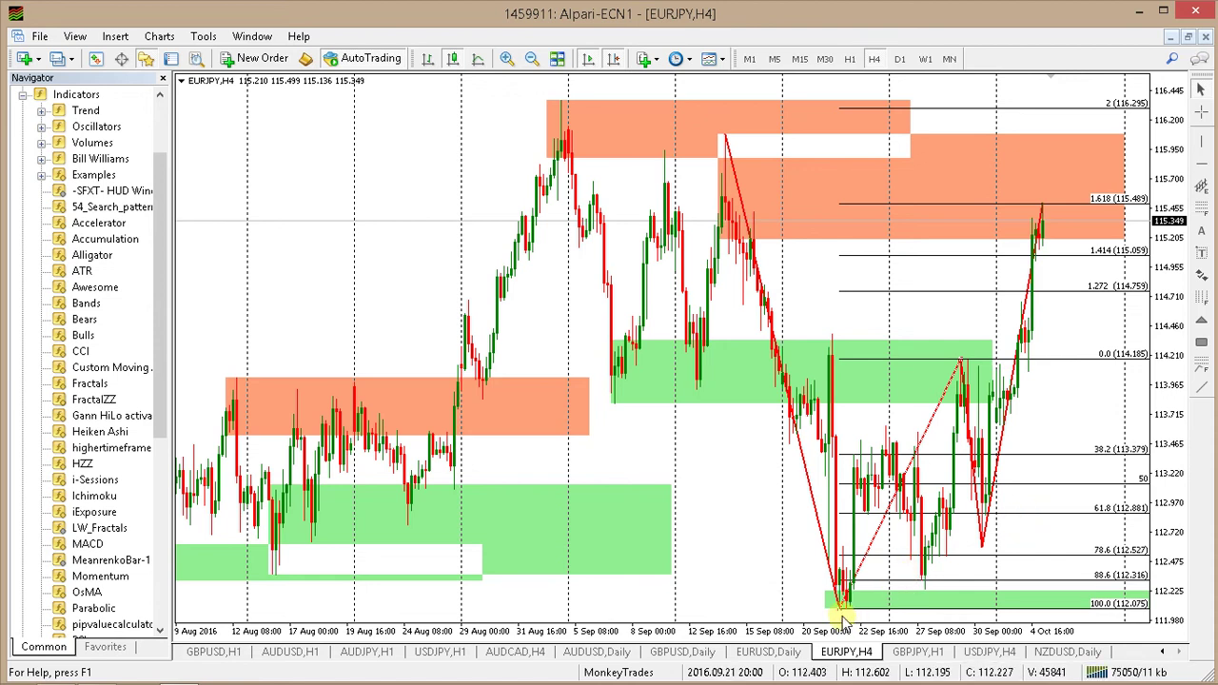
left_click_drag(841, 611, 725, 136)
left_click_drag(959, 359, 842, 614)
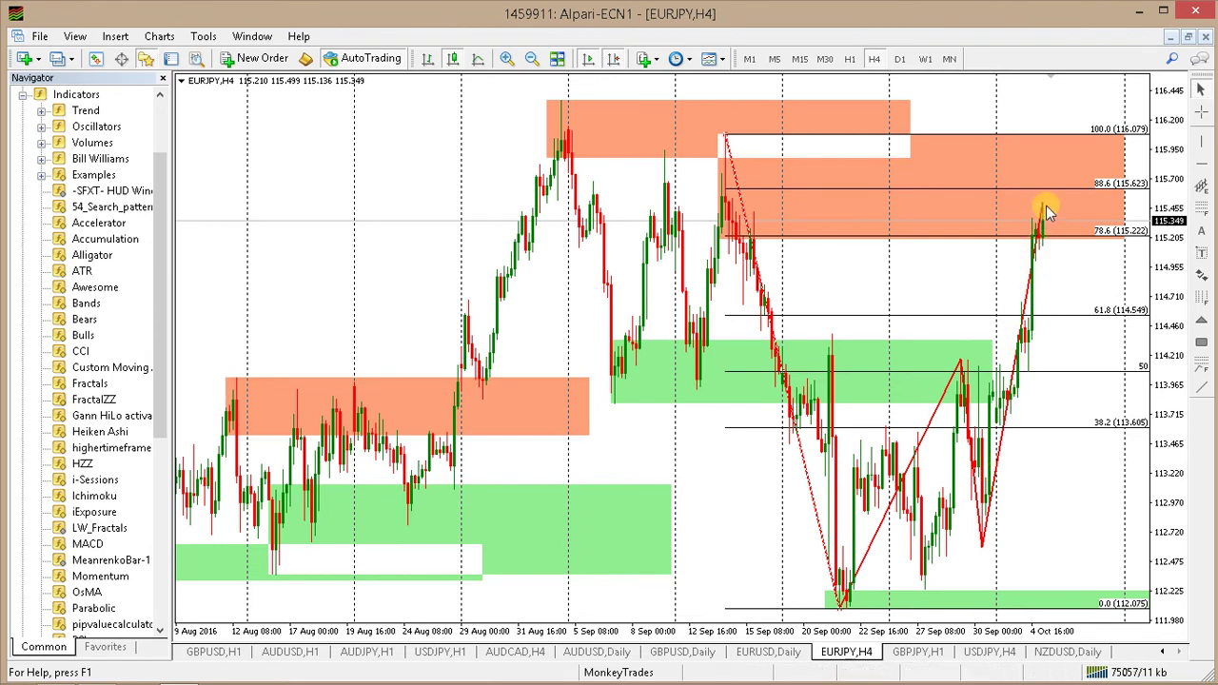
Extend the latest rising trendline to the 88.6 Fibonacci level at 115.623, and delete it together with the retracement.
mouse_move(1045, 207)
left_mouse_down()
mouse_move(1065, 211)
mouse_move(1063, 197)
left_mouse_up()
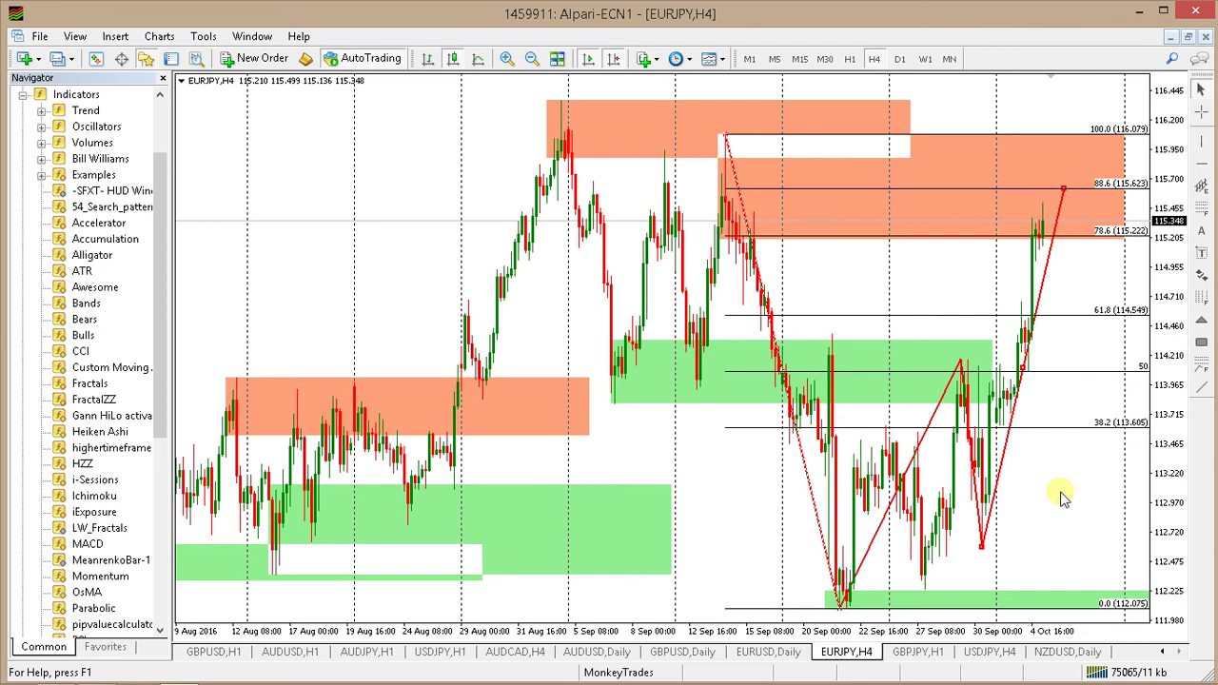
key("Delete")
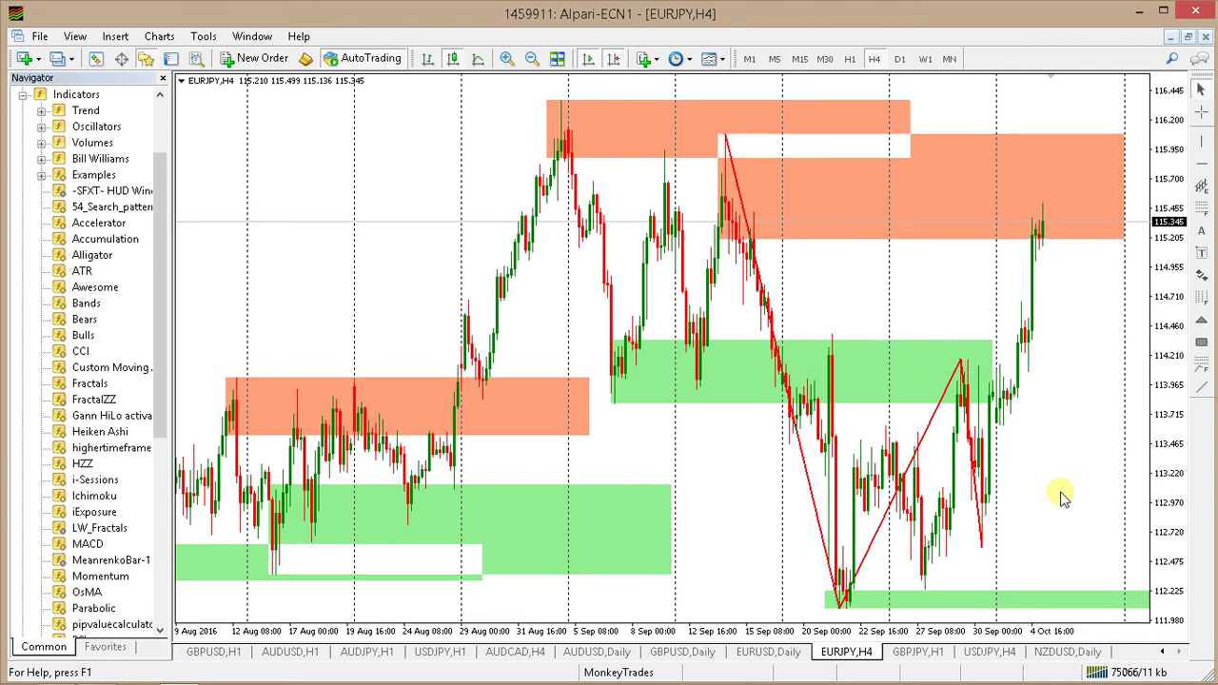
Draw a horizontal trendline above the September resistance zones, just over 116.615, and delete it.
left_click_drag(1171, 307, 1171, 321)
left_click(1203, 389)
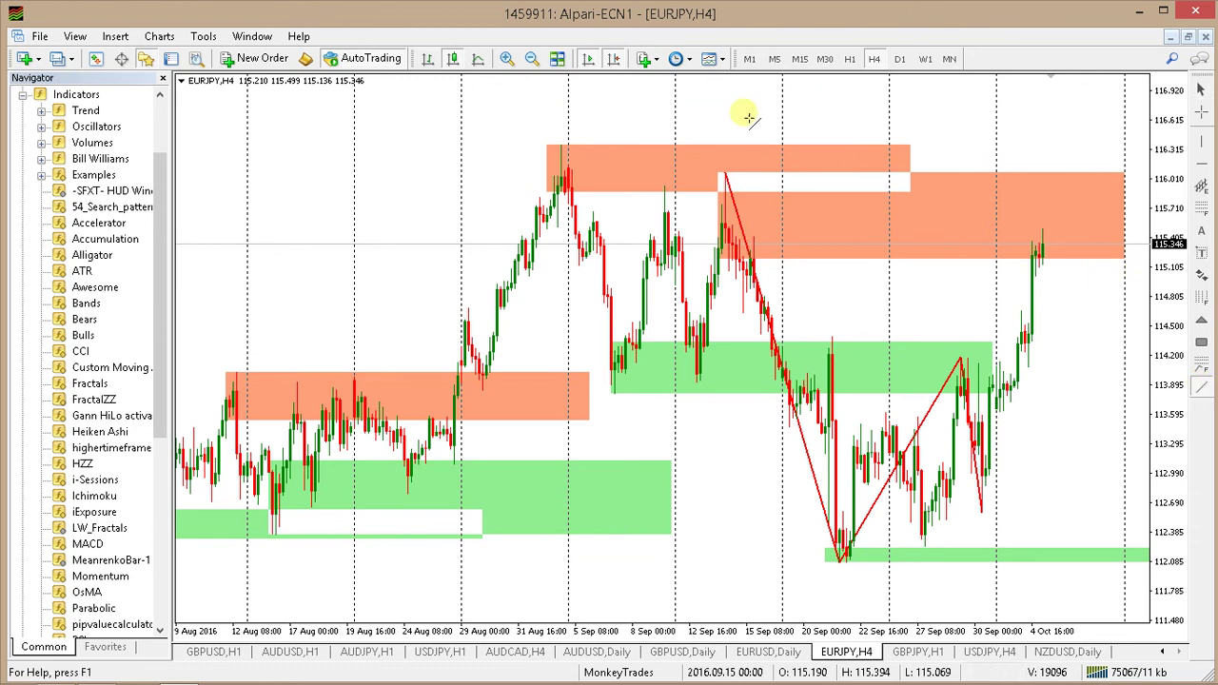
left_click_drag(559, 118, 1094, 118)
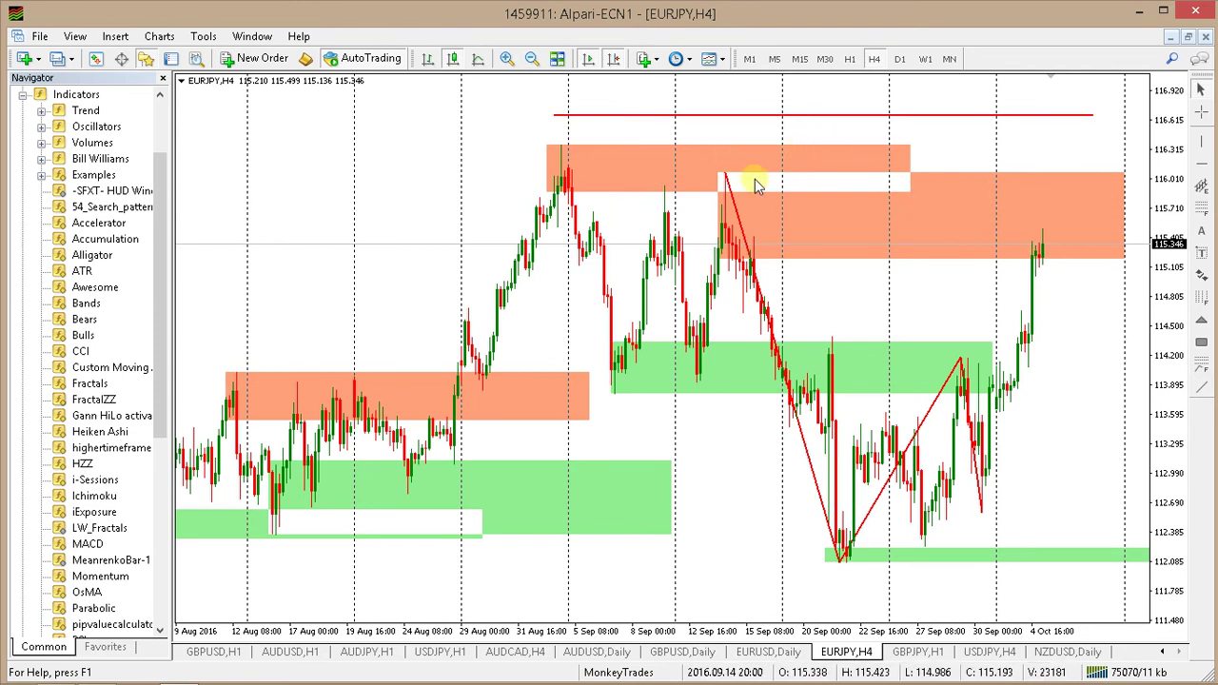
double_click(842, 115)
key("Delete")
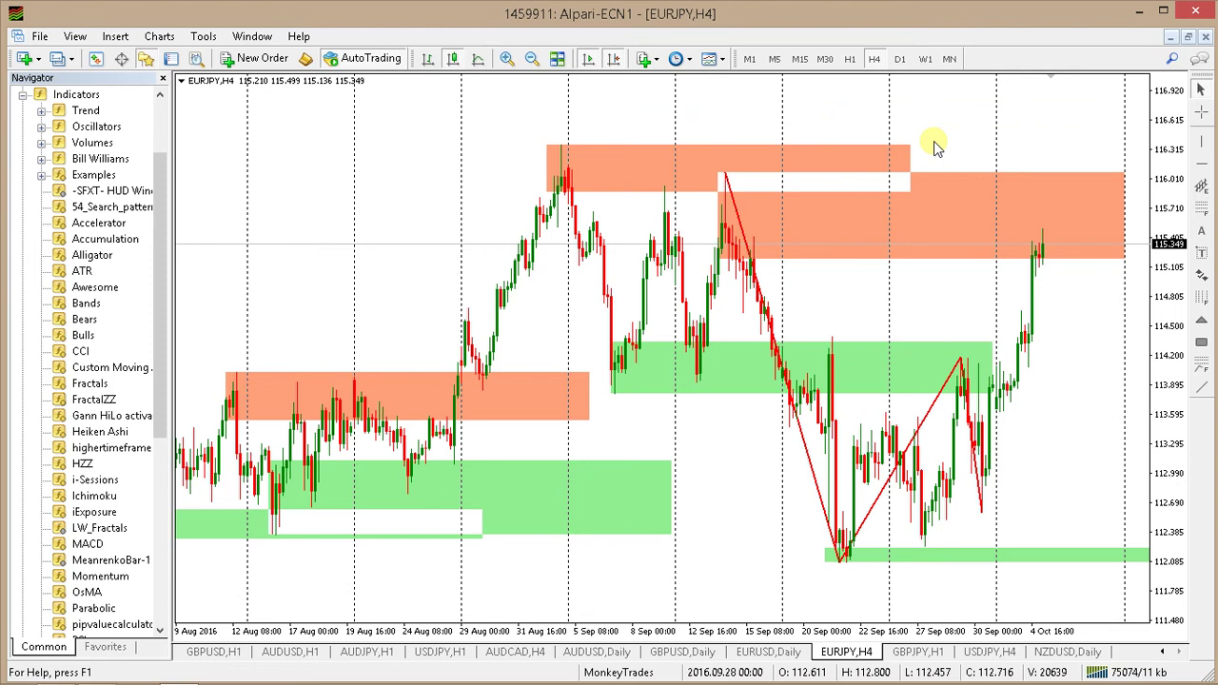
left_click_drag(1168, 406, 1169, 408)
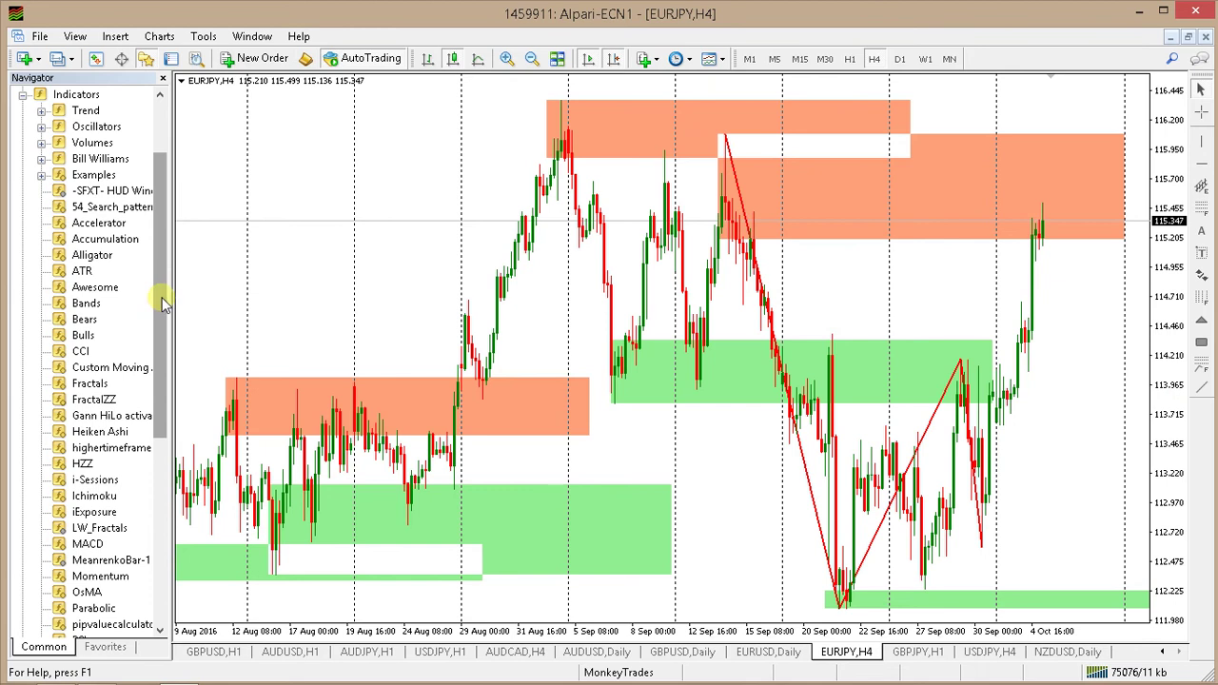
Run the ManualPS script on the EURJPY H4 chart to analyse the remaining three swing trendlines.
scroll(159, 303, "up", 1)
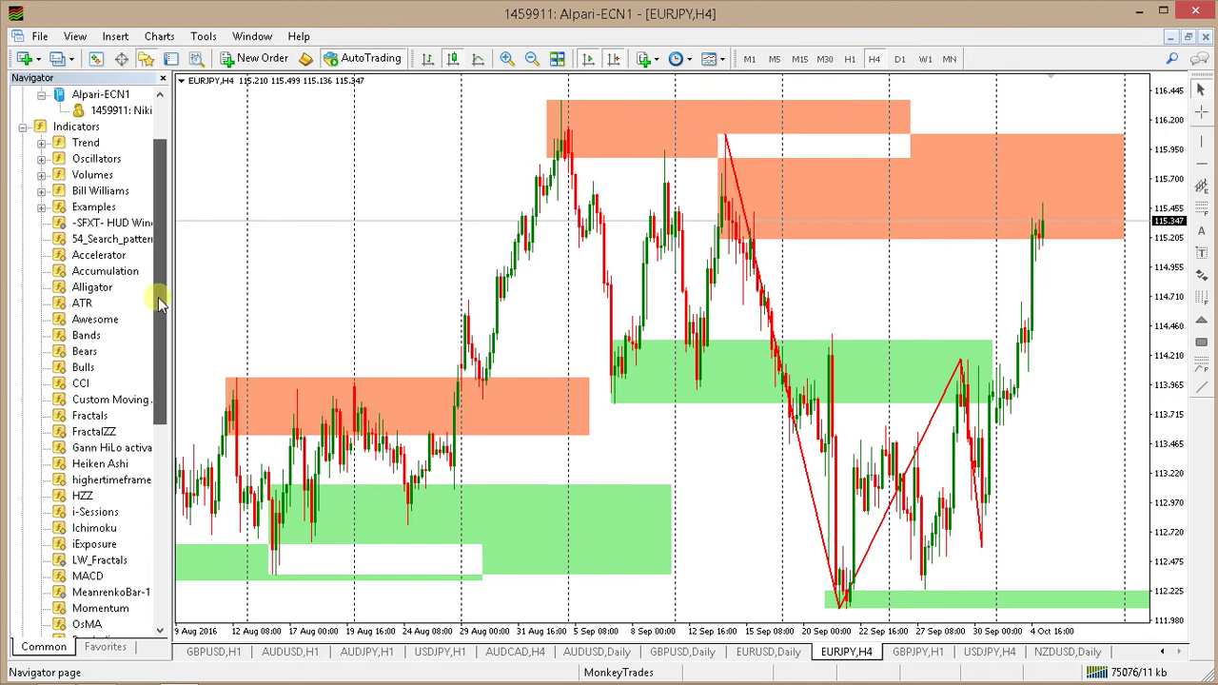
left_click(23, 127)
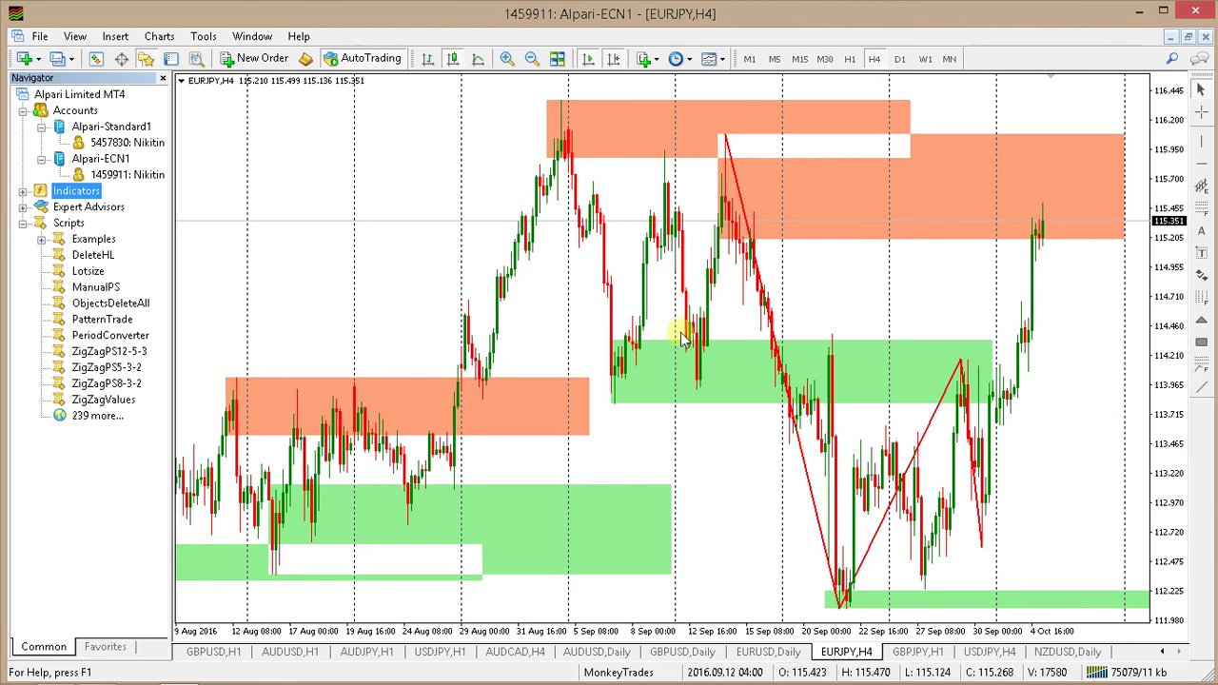
double_click(99, 287)
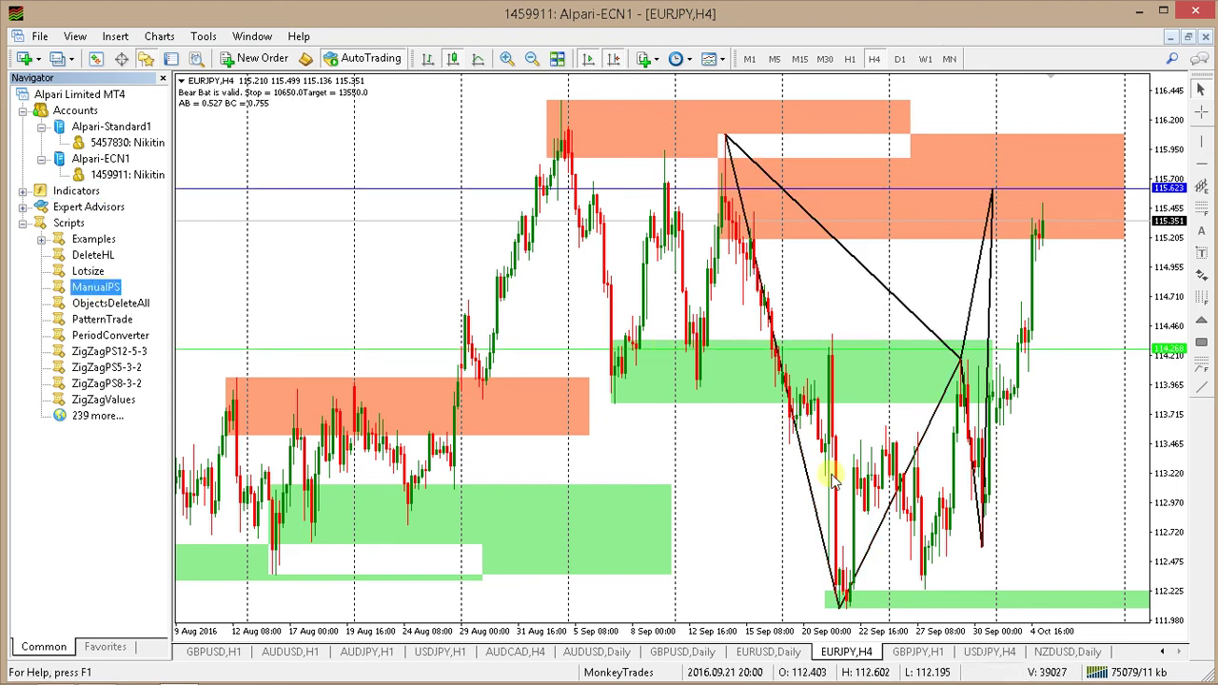
Shift the Bear Bat pattern's projected final point along the 115.623 line to just past the latest candle.
double_click(981, 546)
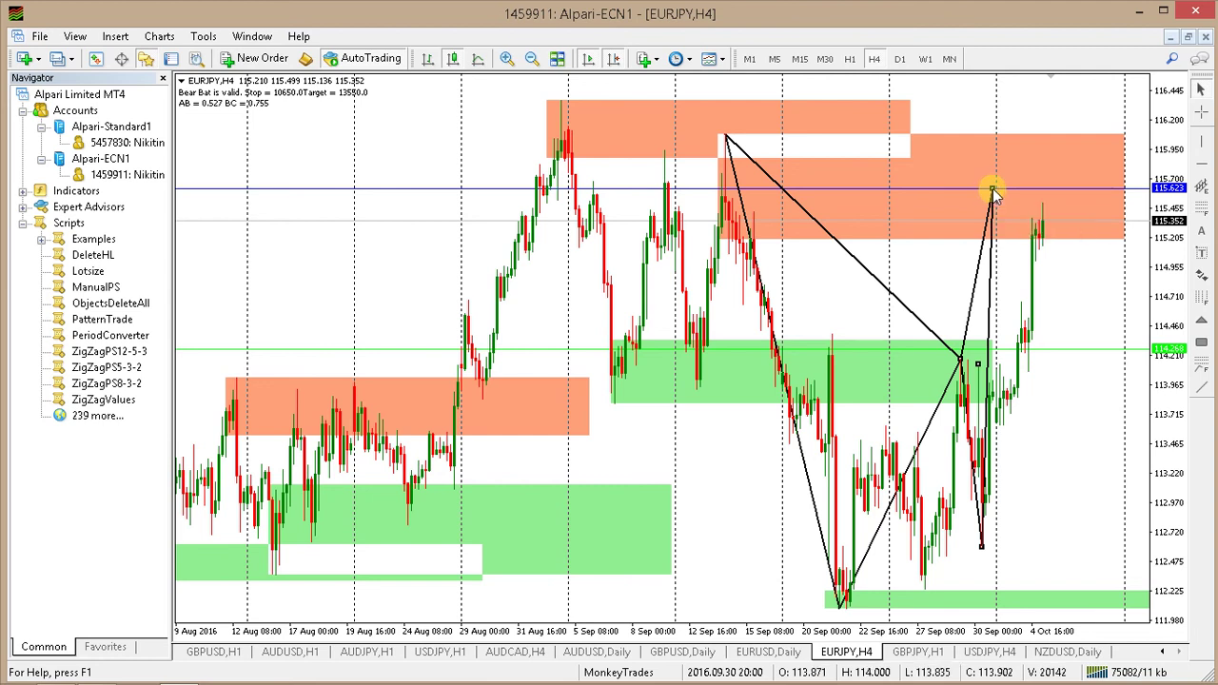
left_click_drag(992, 193, 1063, 190)
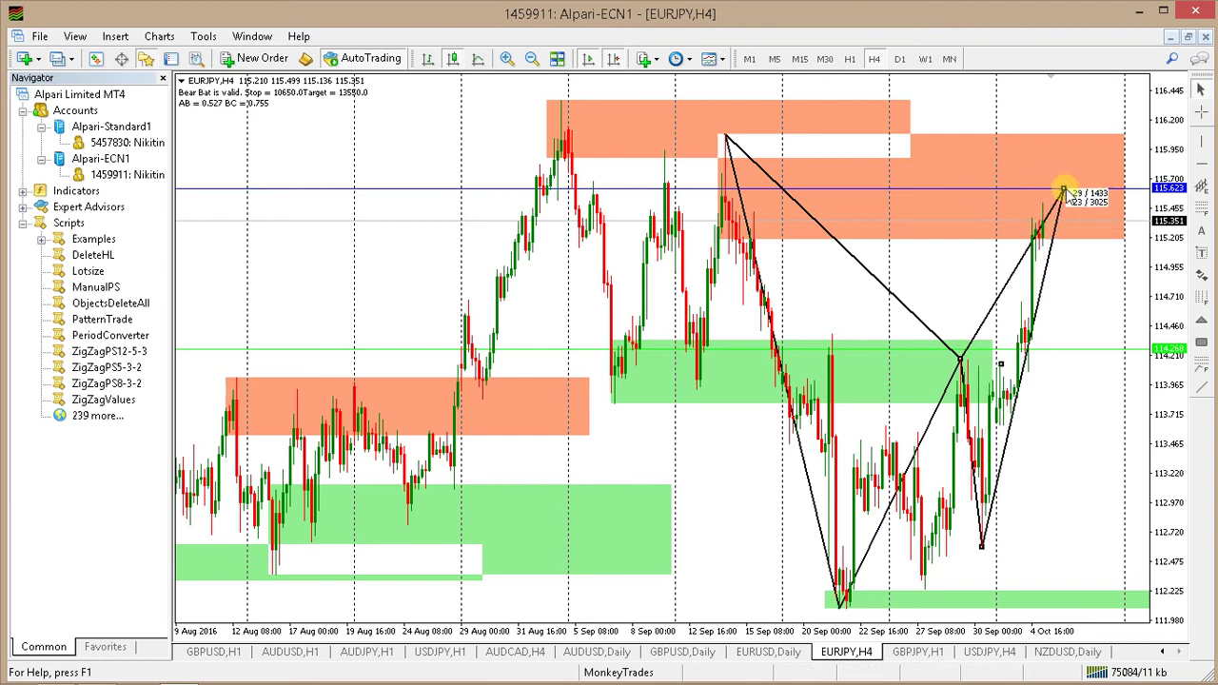
double_click(982, 547)
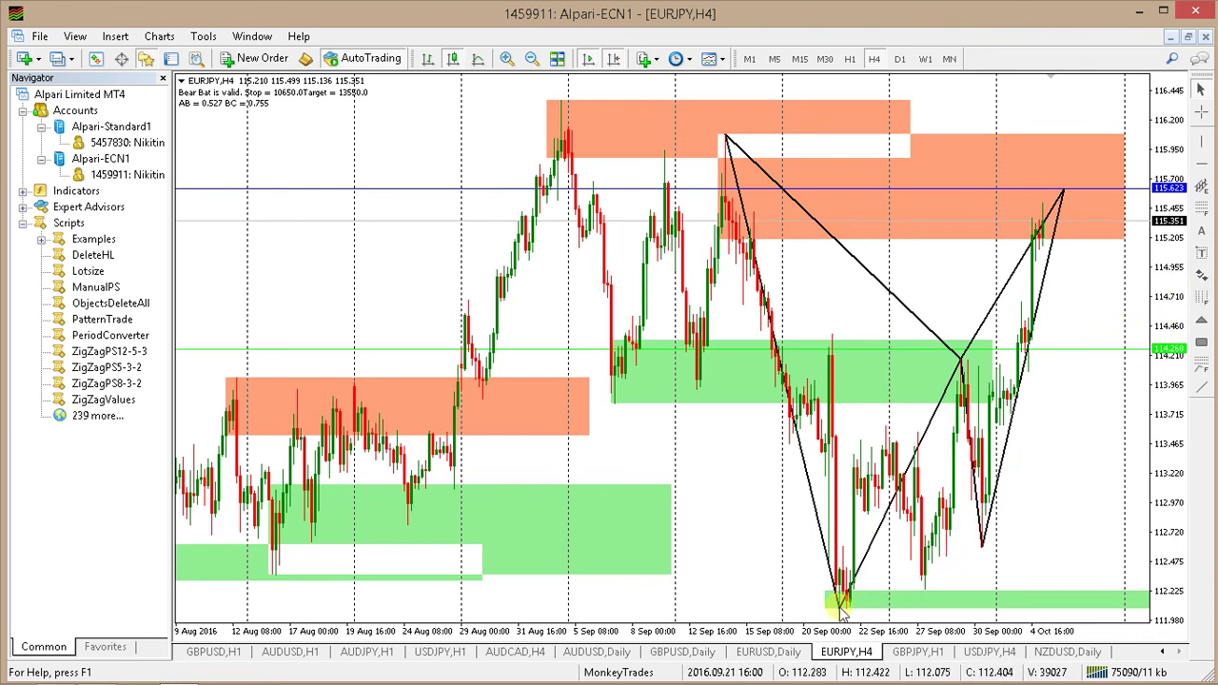
Examine the red stop level above the Bear Bat pattern.
left_click_drag(1176, 270, 1166, 317)
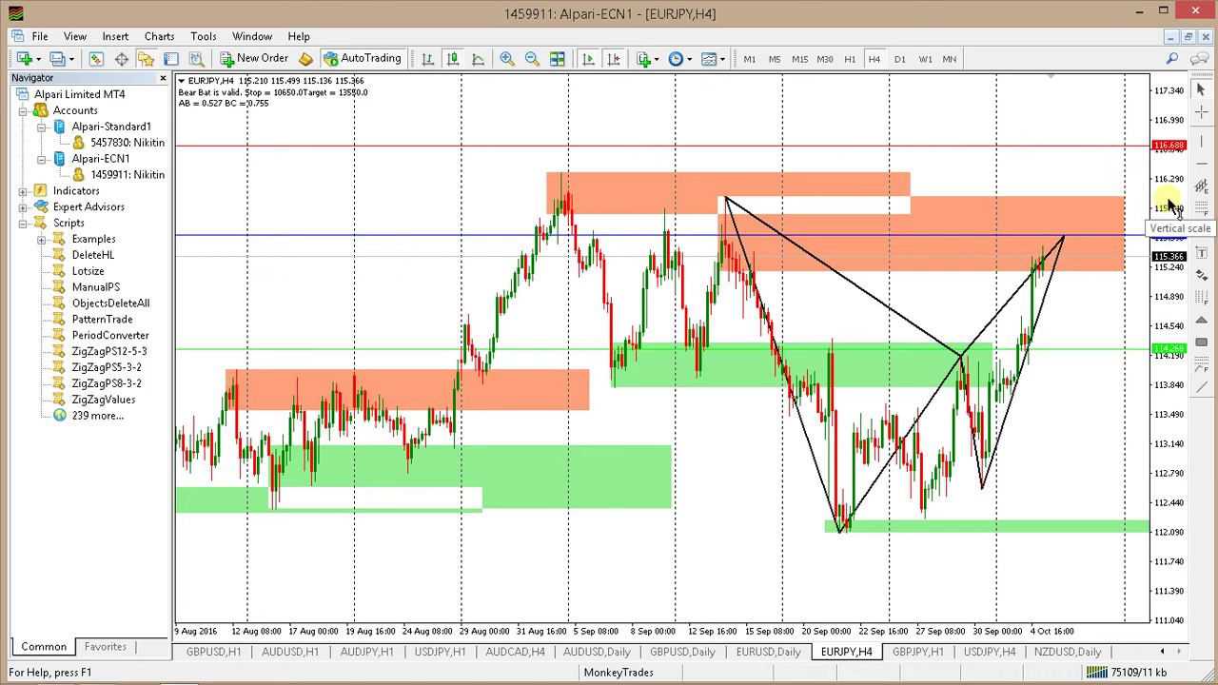
left_click_drag(1172, 208, 1172, 233)
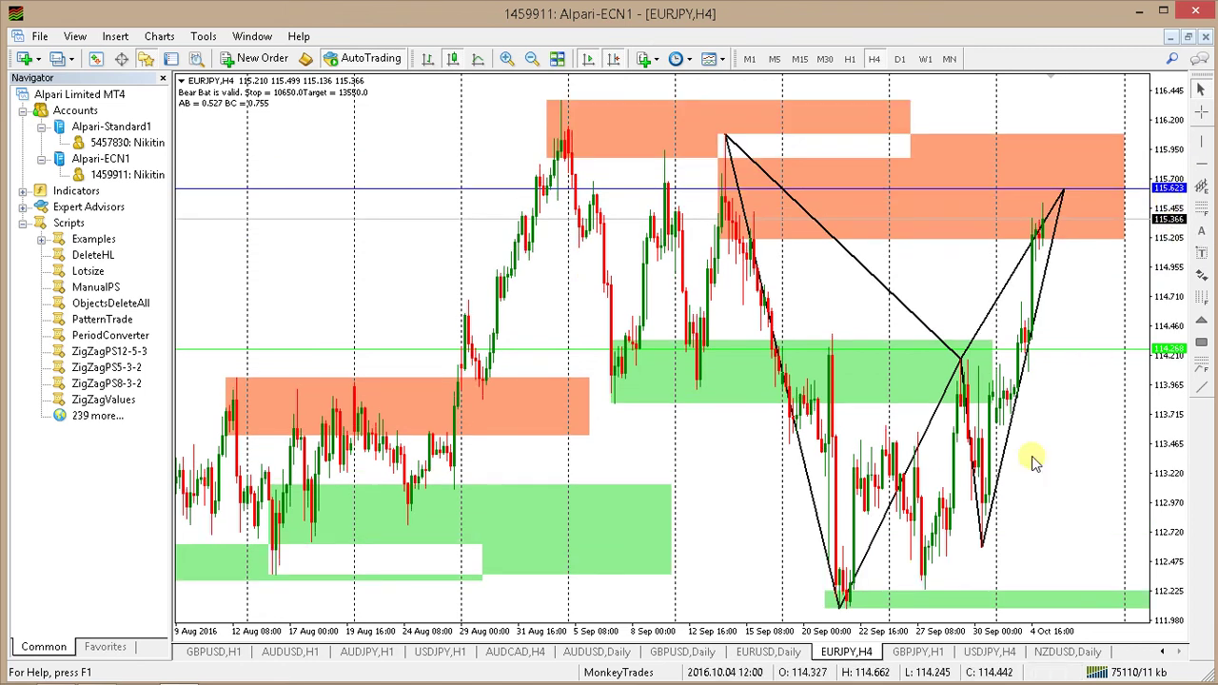